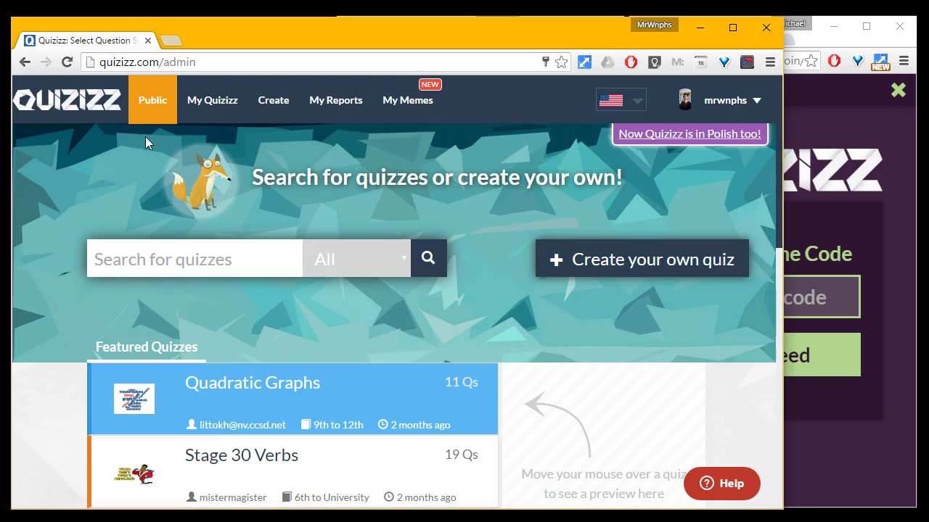
- Browse the teacher's 25 own quizzes, headed by Absolute Value Equations and Inequalities unit1
{"action": "scroll", "coordinate": [232, 312], "scroll_direction": "down", "scroll_amount": 2}
{"action": "scroll", "coordinate": [244, 323], "scroll_direction": "up", "scroll_amount": 2}
{"action": "left_click", "coordinate": [207, 115]}
{"action": "scroll", "coordinate": [280, 290], "scroll_direction": "down", "scroll_amount": 13}
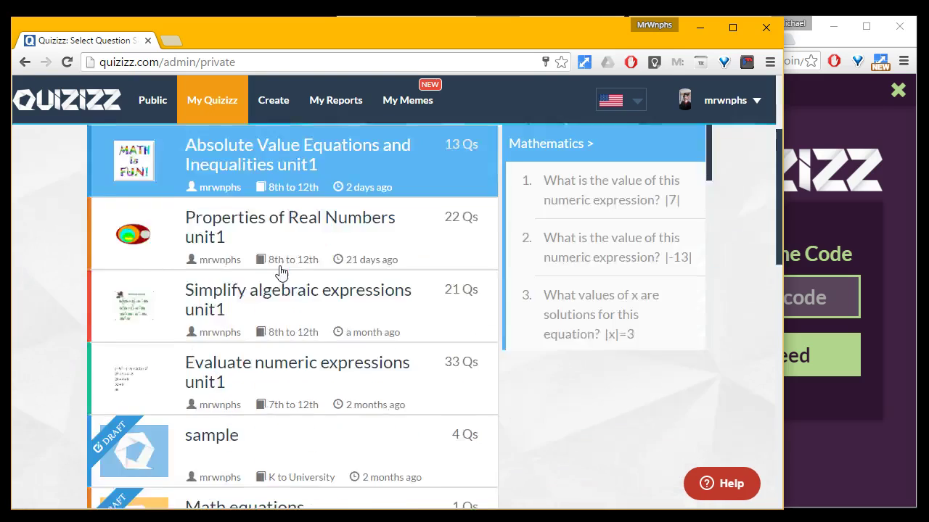
{"action": "scroll", "coordinate": [285, 276], "scroll_direction": "down", "scroll_amount": 9}
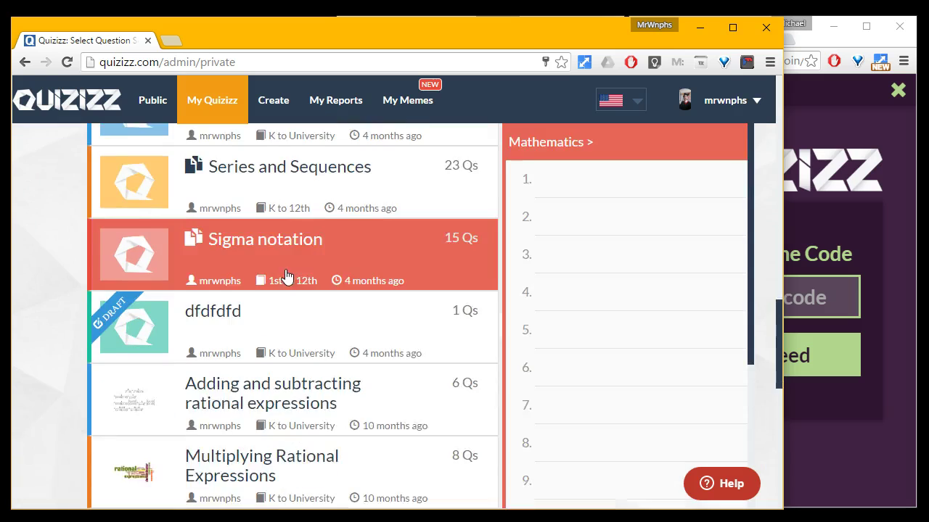
{"action": "scroll", "coordinate": [287, 277], "scroll_direction": "up", "scroll_amount": 20}
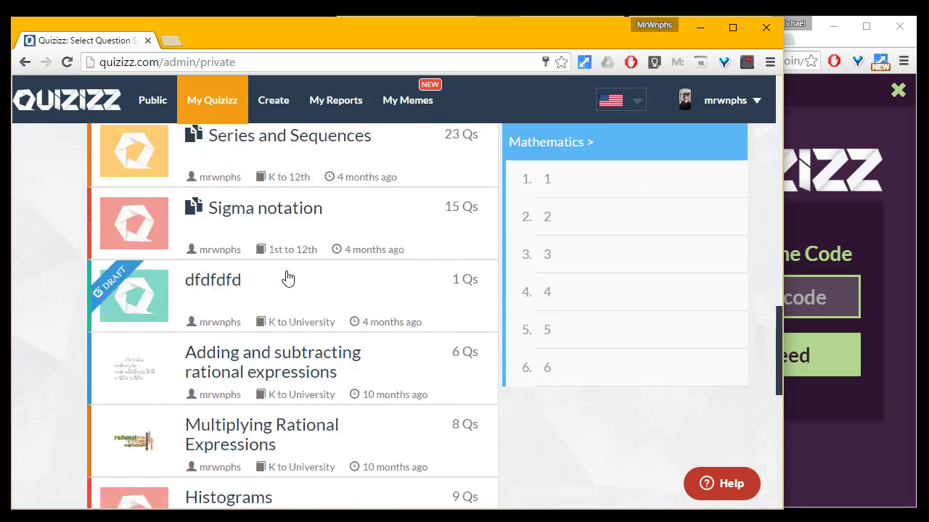
{"action": "scroll", "coordinate": [287, 272], "scroll_direction": "up", "scroll_amount": 2}
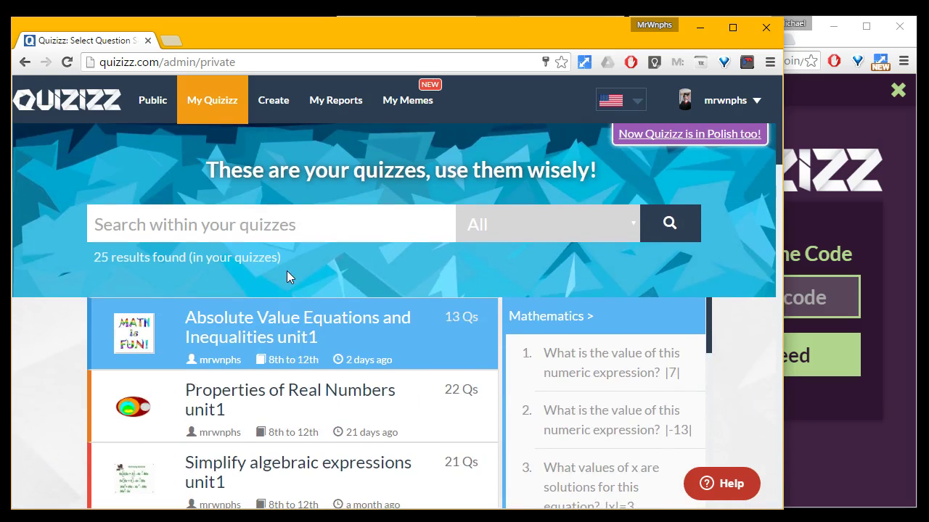
- Return to public quiz search and browse Featured Quizzes, ending at Quadratic Graphs on top
{"action": "left_click", "coordinate": [154, 103]}
{"action": "scroll", "coordinate": [277, 305], "scroll_direction": "down", "scroll_amount": 12}
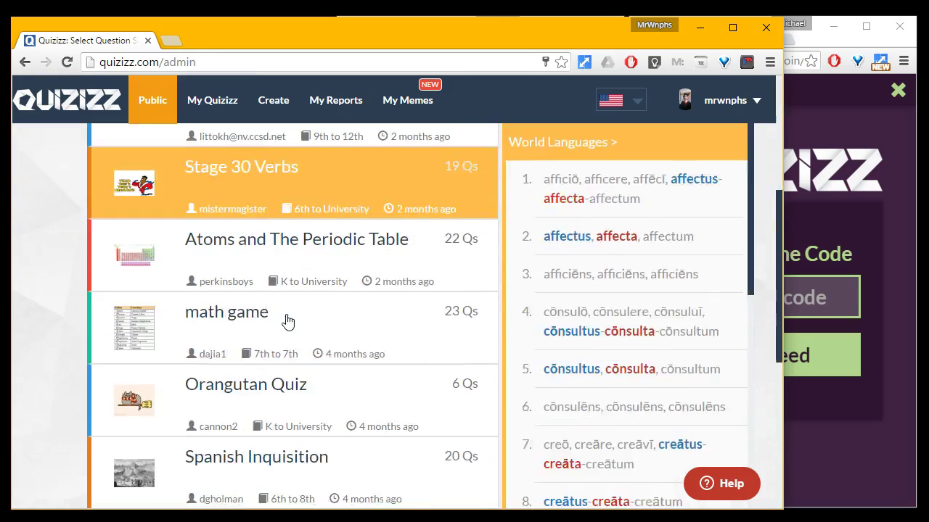
{"action": "scroll", "coordinate": [297, 343], "scroll_direction": "down", "scroll_amount": 6}
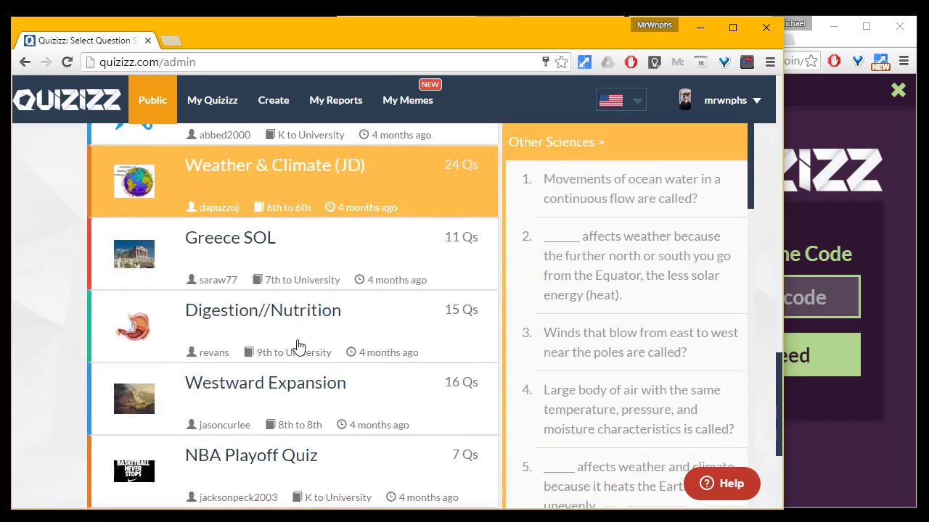
{"action": "scroll", "coordinate": [299, 345], "scroll_direction": "up", "scroll_amount": 8}
{"action": "scroll", "coordinate": [301, 347], "scroll_direction": "up", "scroll_amount": 10}
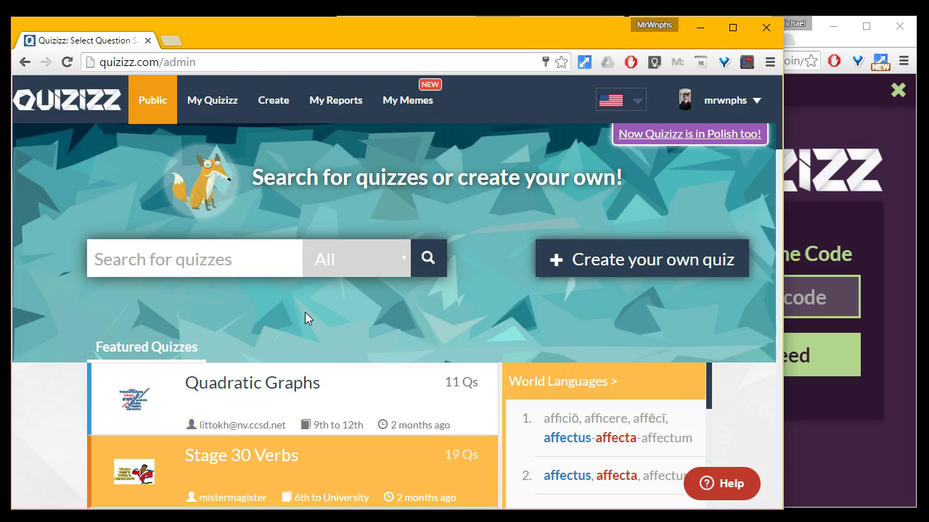
{"action": "scroll", "coordinate": [284, 309], "scroll_direction": "down", "scroll_amount": 4}
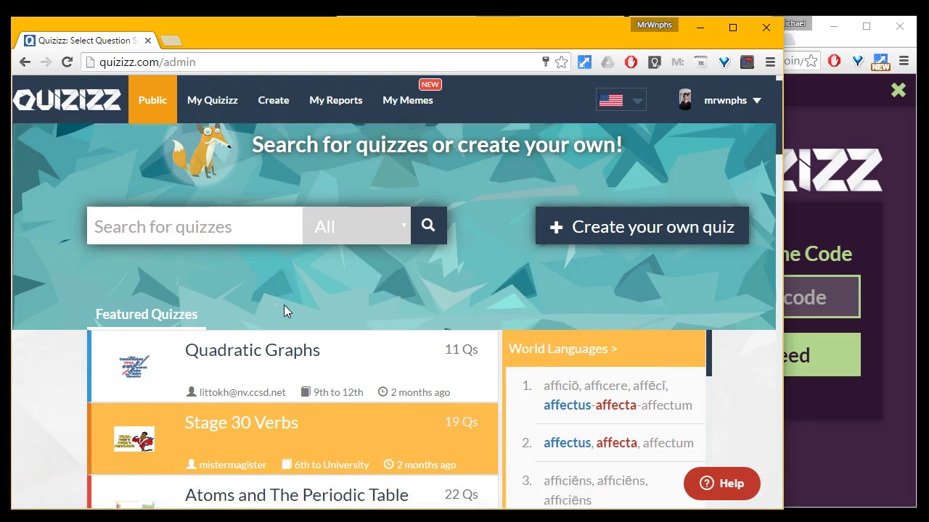
{"action": "scroll", "coordinate": [285, 311], "scroll_direction": "up", "scroll_amount": 4}
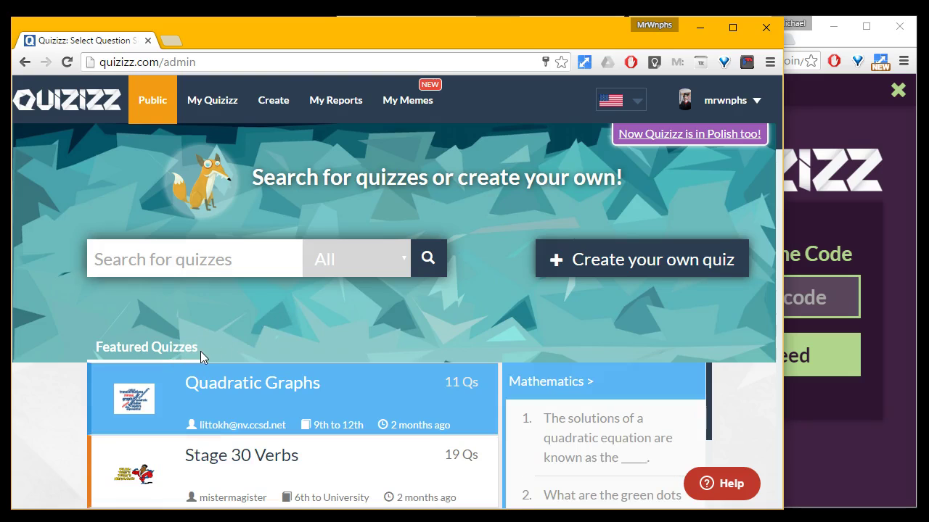
{"action": "left_click", "coordinate": [186, 259]}
{"action": "type", "text": "world war"}
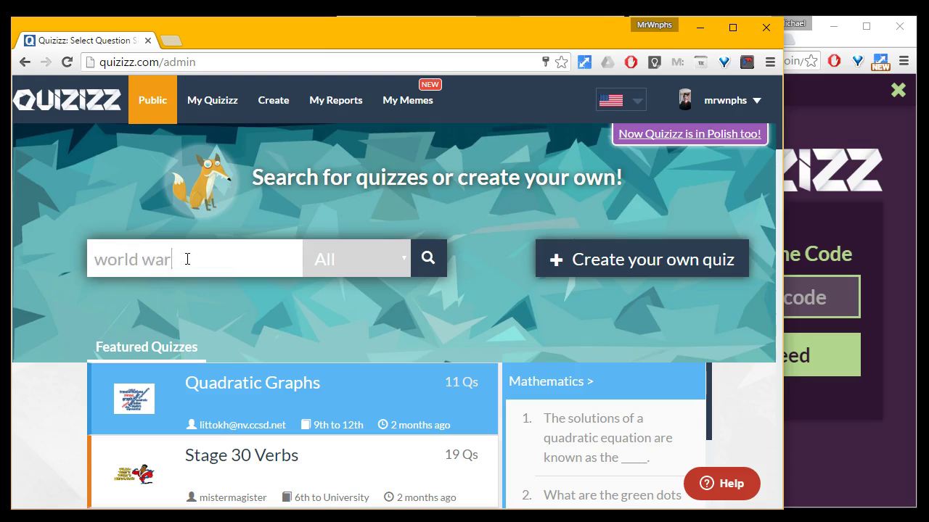
{"action": "key", "text": "Return"}
{"action": "scroll", "coordinate": [318, 345], "scroll_direction": "down", "scroll_amount": 8}
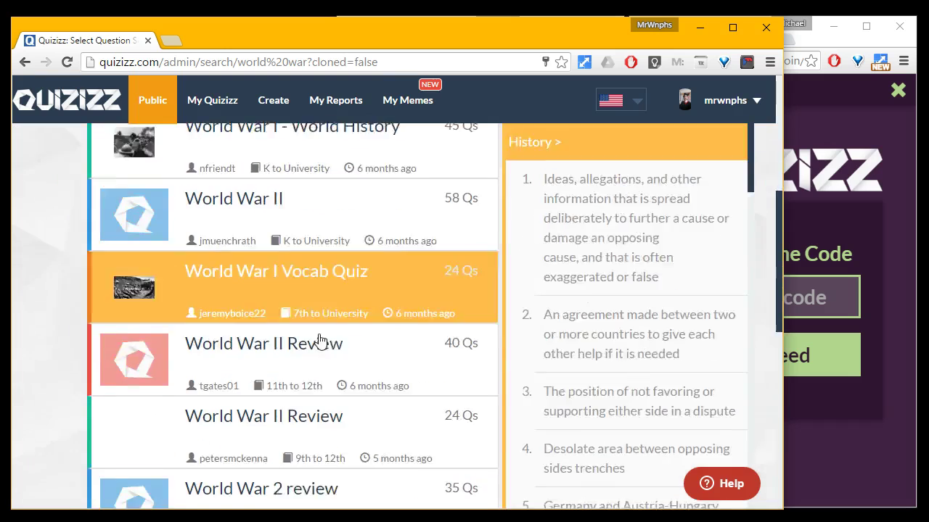
{"action": "scroll", "coordinate": [319, 345], "scroll_direction": "up", "scroll_amount": 8}
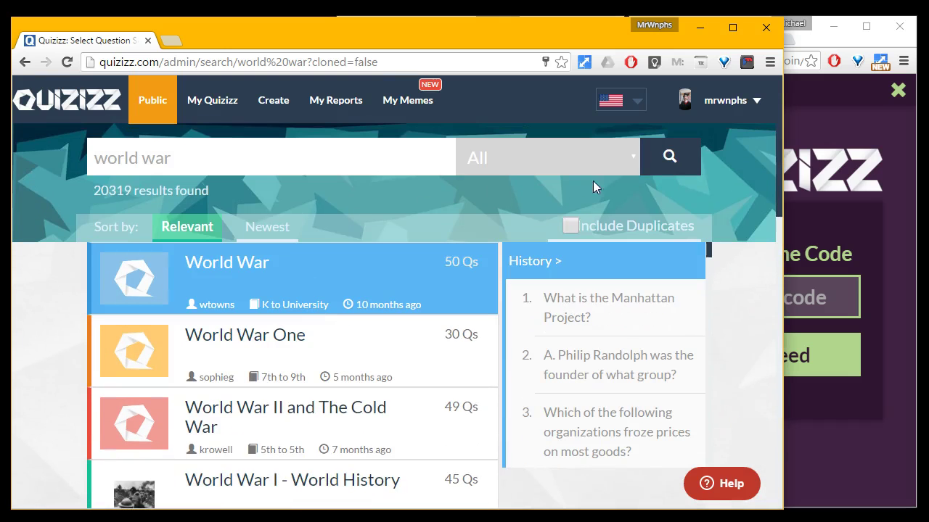
{"action": "left_click_drag", "start_coordinate": [218, 161], "coordinate": [68, 170]}
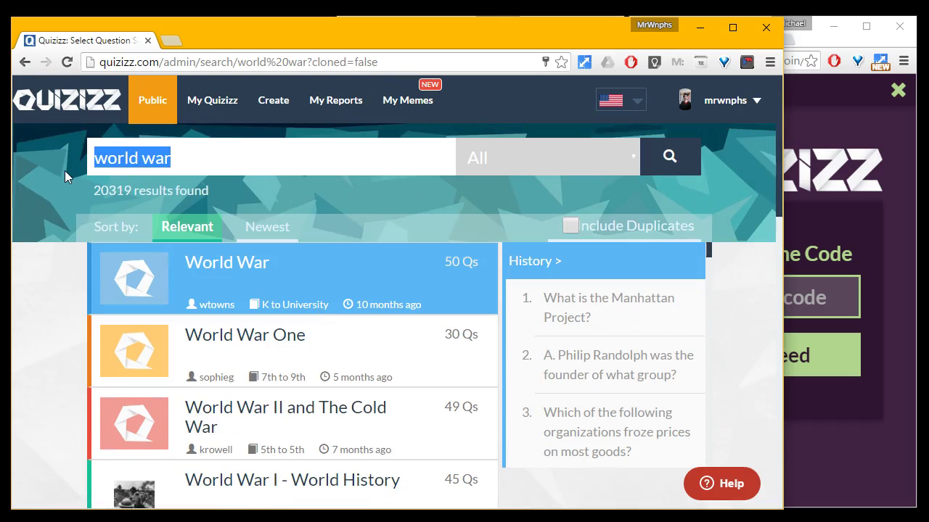
{"action": "key", "text": "BackSpace"}
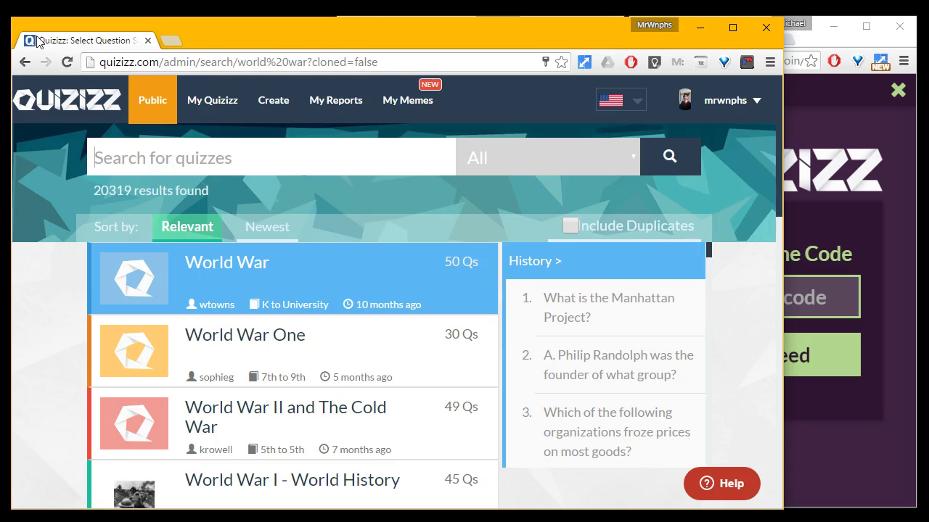
{"action": "left_click", "coordinate": [25, 61]}
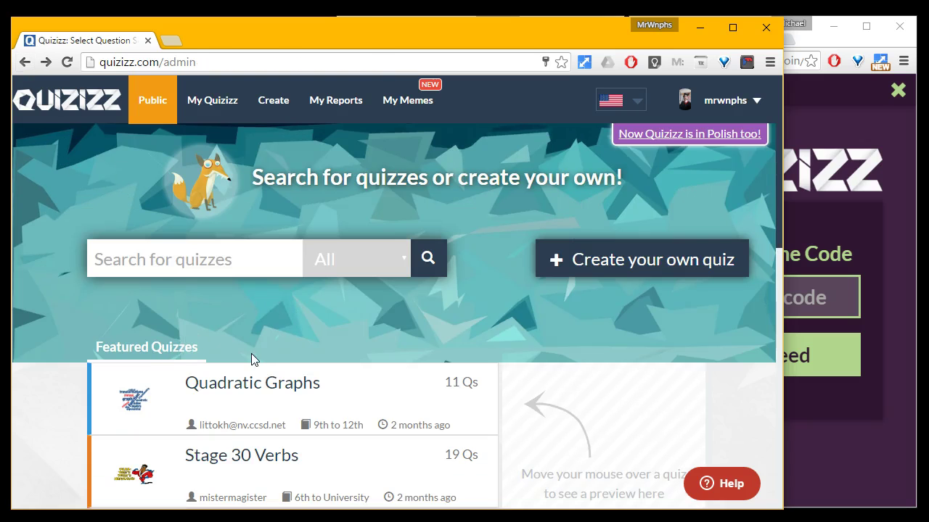
- Scroll Featured Quizzes and open the Spanish Inquisition quiz (6th to 8th grade)
{"action": "scroll", "coordinate": [263, 410], "scroll_direction": "down", "scroll_amount": 4}
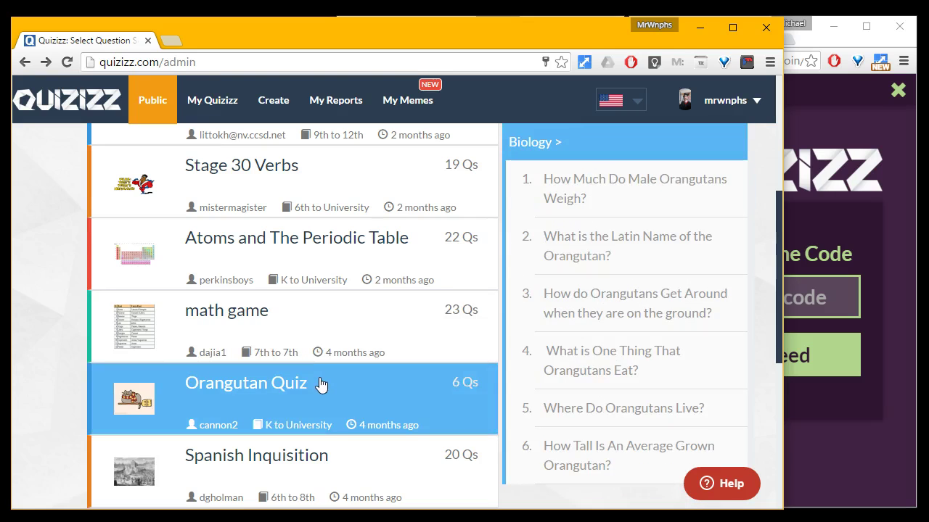
{"action": "scroll", "coordinate": [321, 381], "scroll_direction": "down", "scroll_amount": 2}
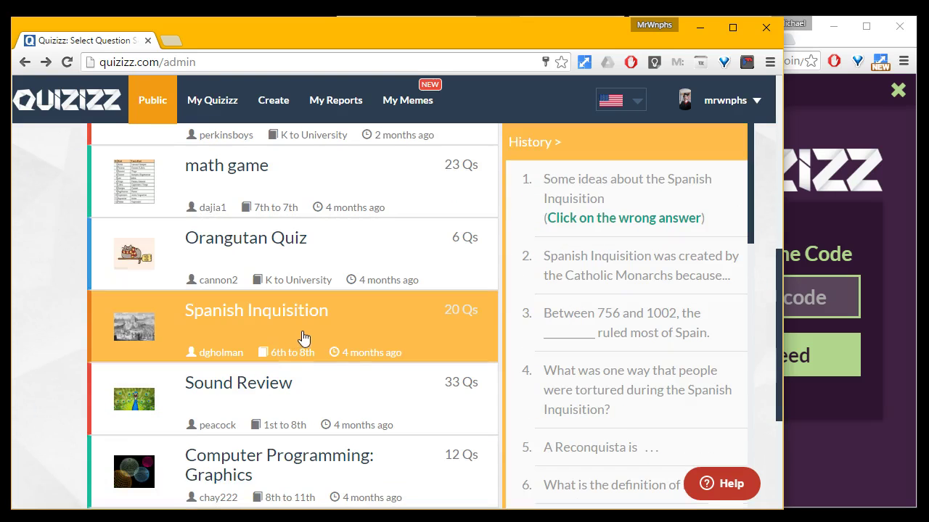
{"action": "left_click", "coordinate": [263, 334]}
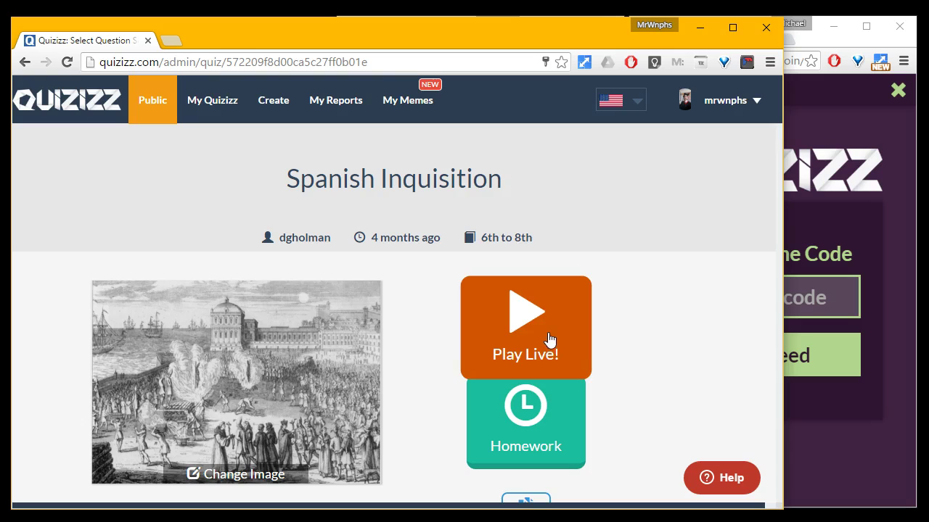
- Narrow the teacher window and bring both student join screens forward
{"action": "left_click_drag", "start_coordinate": [782, 265], "coordinate": [340, 267]}
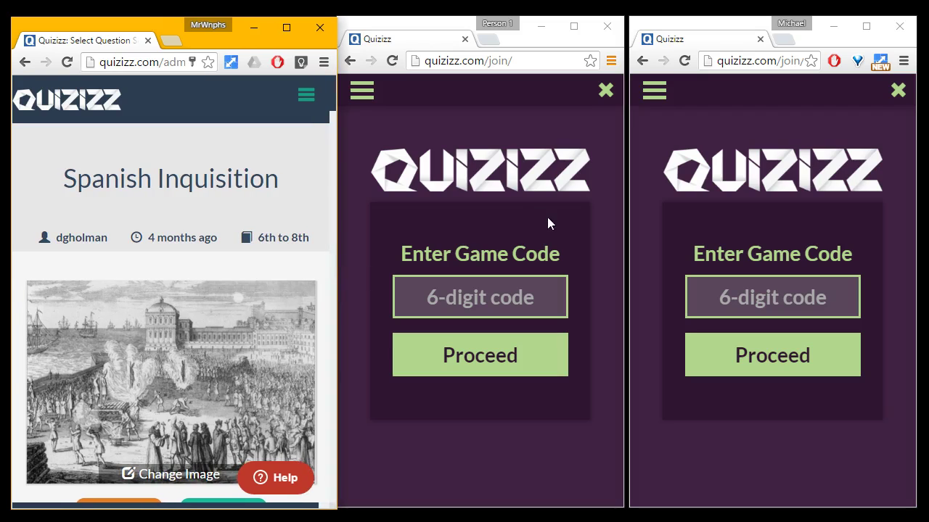
{"action": "left_click", "coordinate": [605, 172]}
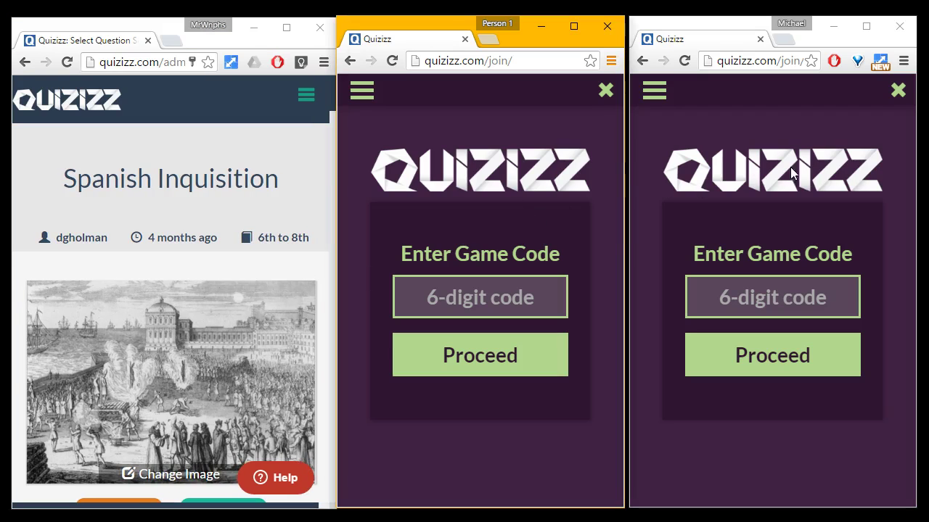
{"action": "left_click", "coordinate": [896, 161]}
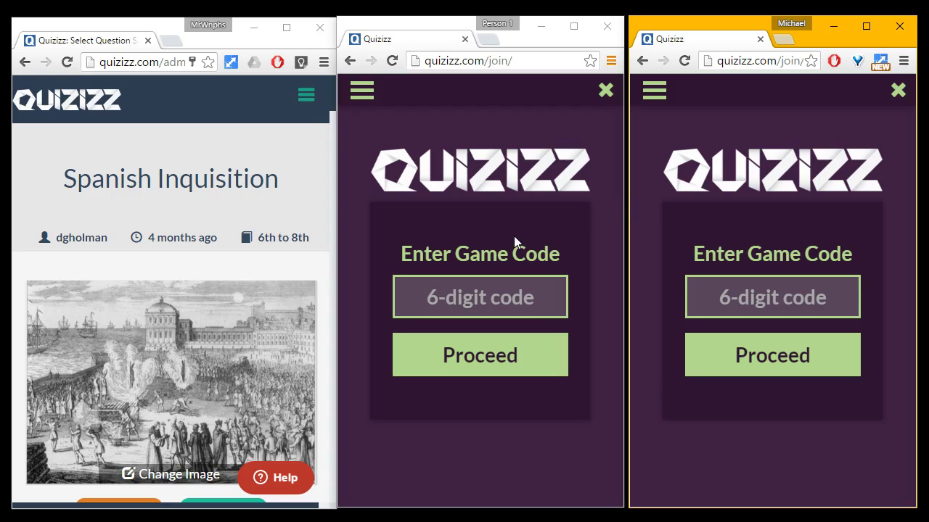
{"action": "left_click", "coordinate": [244, 201]}
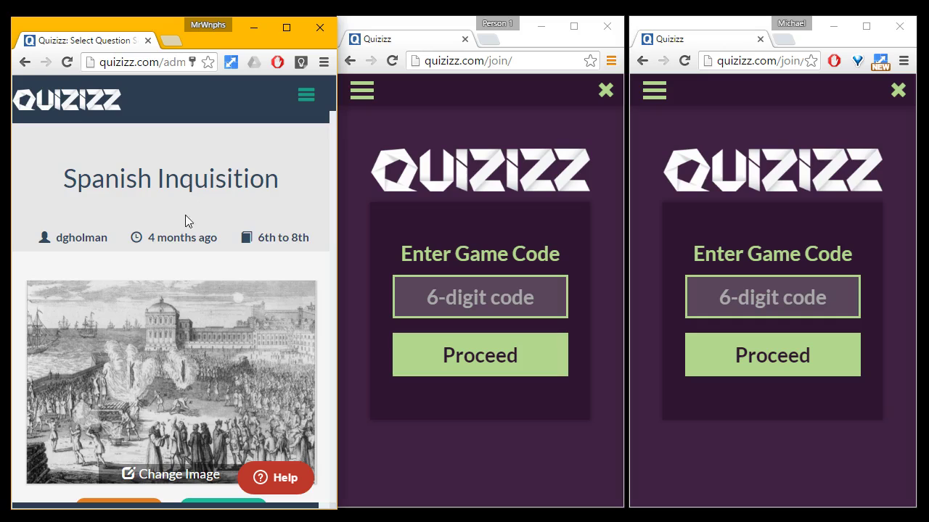
- Start a Play Live game of Spanish Inquisition to reach its session settings
{"action": "scroll", "coordinate": [145, 220], "scroll_direction": "down", "scroll_amount": 4}
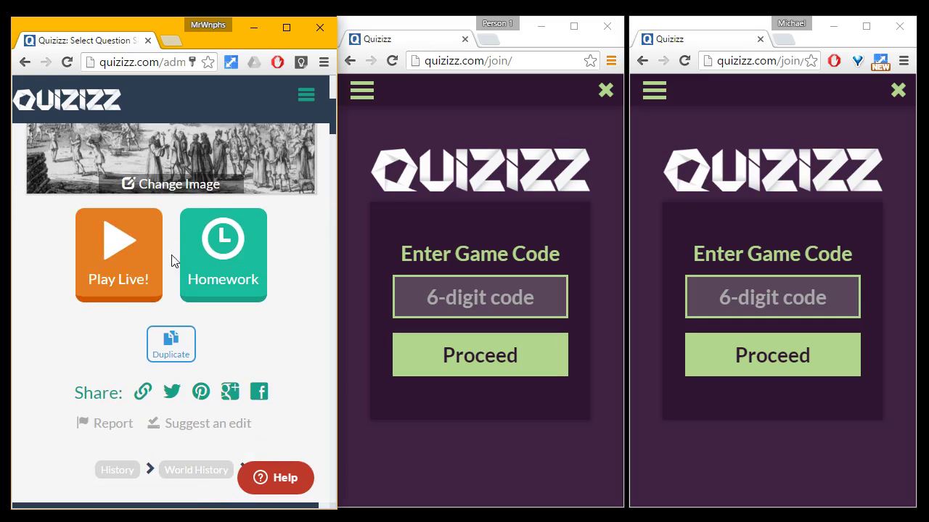
{"action": "left_click", "coordinate": [122, 263]}
{"action": "scroll", "coordinate": [232, 274], "scroll_direction": "up", "scroll_amount": 3}
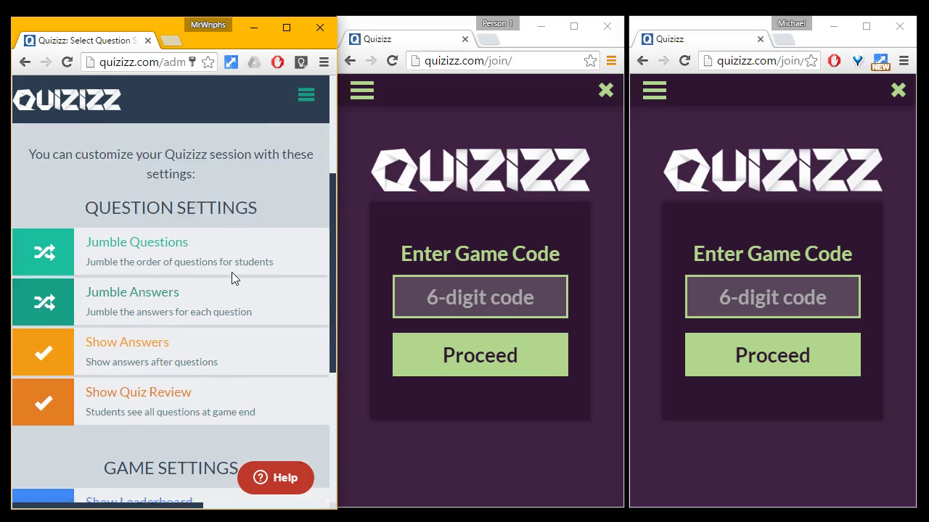
- Widen the teacher window to review session settings, then narrow it beside both student windows
{"action": "left_click_drag", "start_coordinate": [336, 291], "coordinate": [642, 312]}
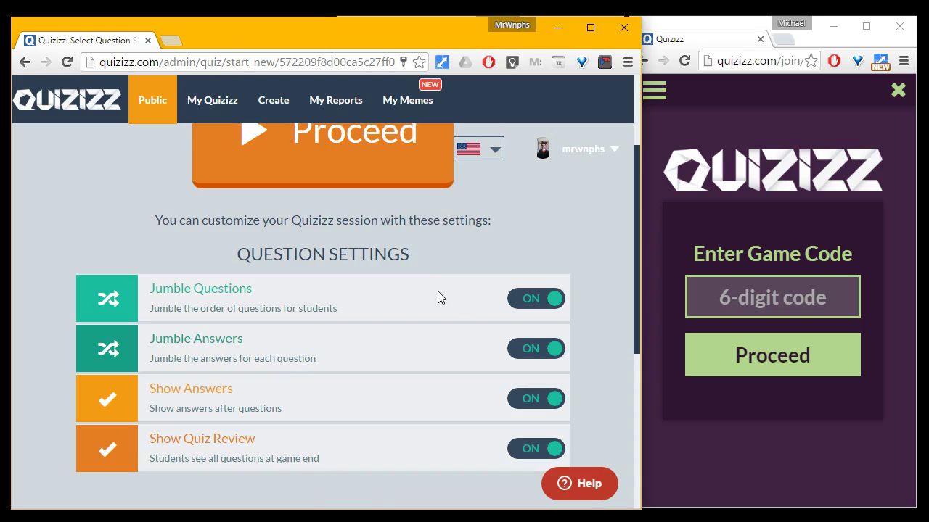
{"action": "scroll", "coordinate": [426, 318], "scroll_direction": "down", "scroll_amount": 1}
{"action": "scroll", "coordinate": [426, 317], "scroll_direction": "down", "scroll_amount": 2}
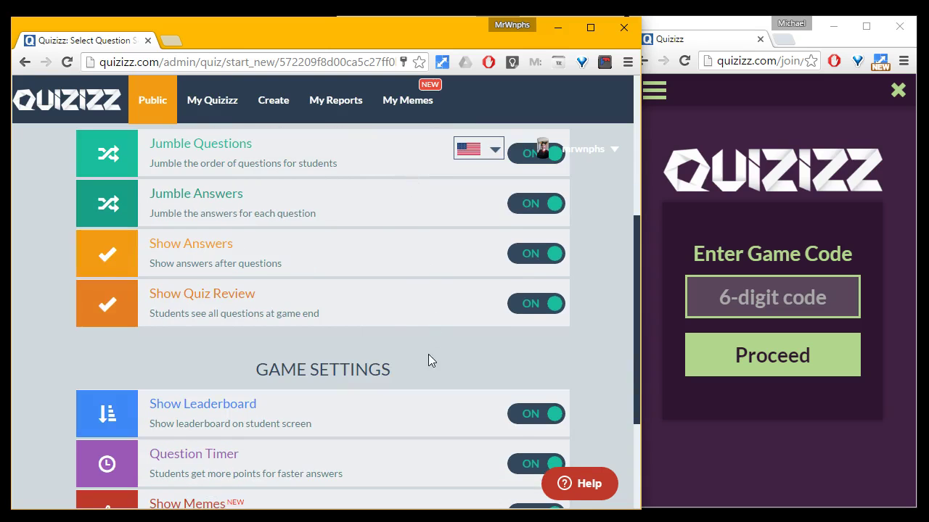
{"action": "scroll", "coordinate": [419, 323], "scroll_direction": "down", "scroll_amount": 2}
{"action": "scroll", "coordinate": [419, 327], "scroll_direction": "up", "scroll_amount": 4}
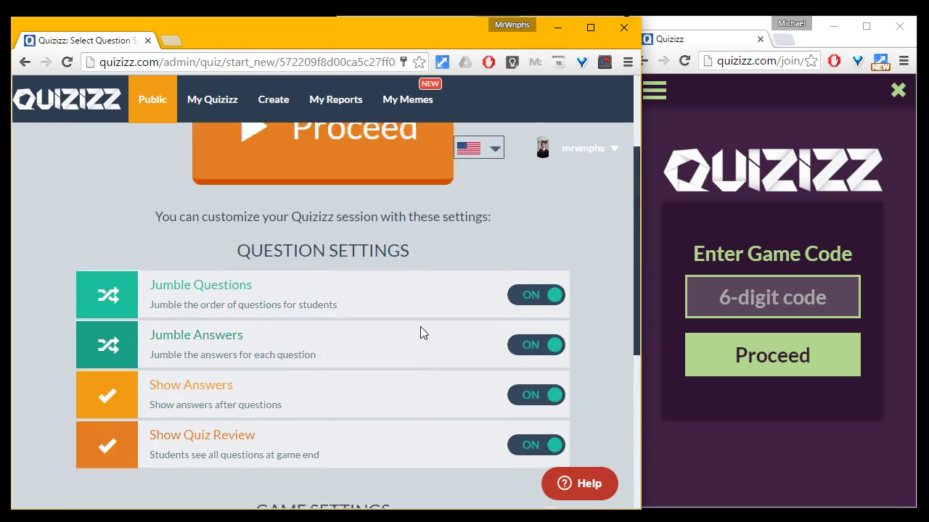
{"action": "scroll", "coordinate": [420, 331], "scroll_direction": "down", "scroll_amount": 1}
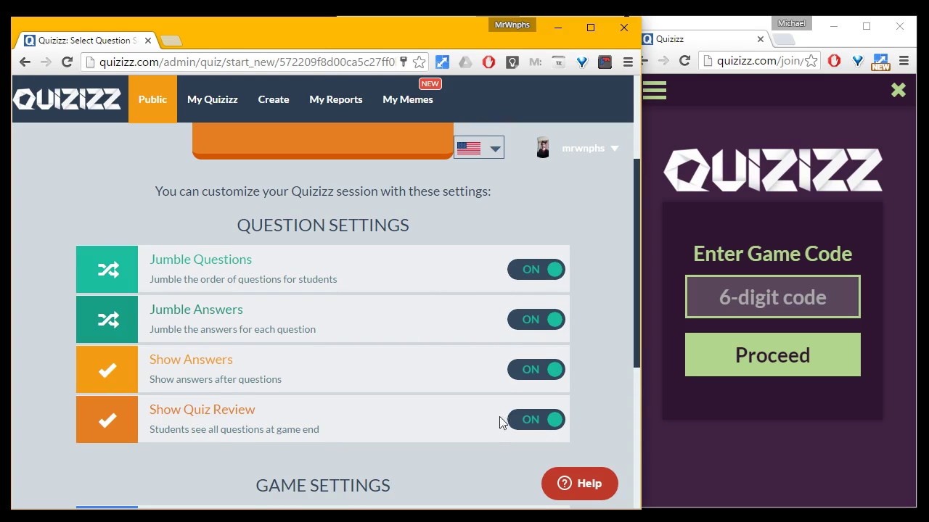
{"action": "scroll", "coordinate": [499, 423], "scroll_direction": "down", "scroll_amount": 4}
{"action": "scroll", "coordinate": [483, 412], "scroll_direction": "up", "scroll_amount": 7}
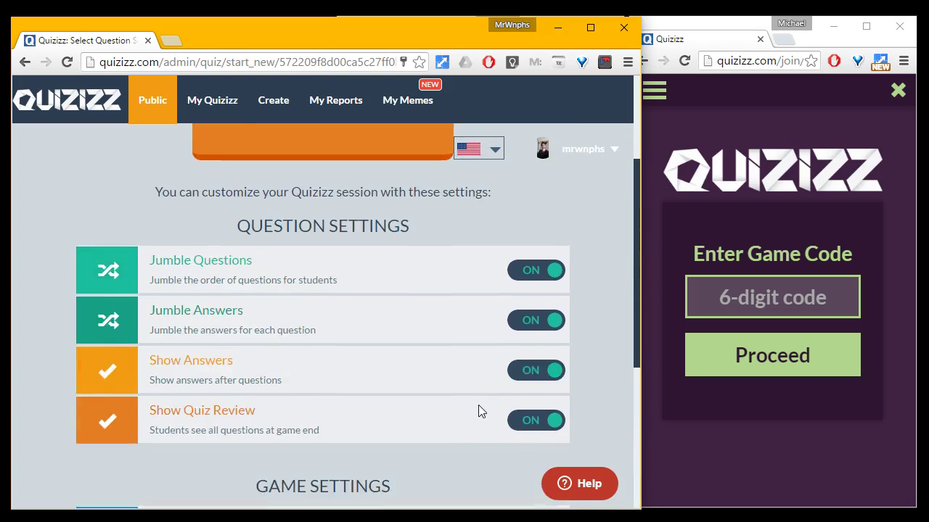
{"action": "scroll", "coordinate": [477, 404], "scroll_direction": "down", "scroll_amount": 7}
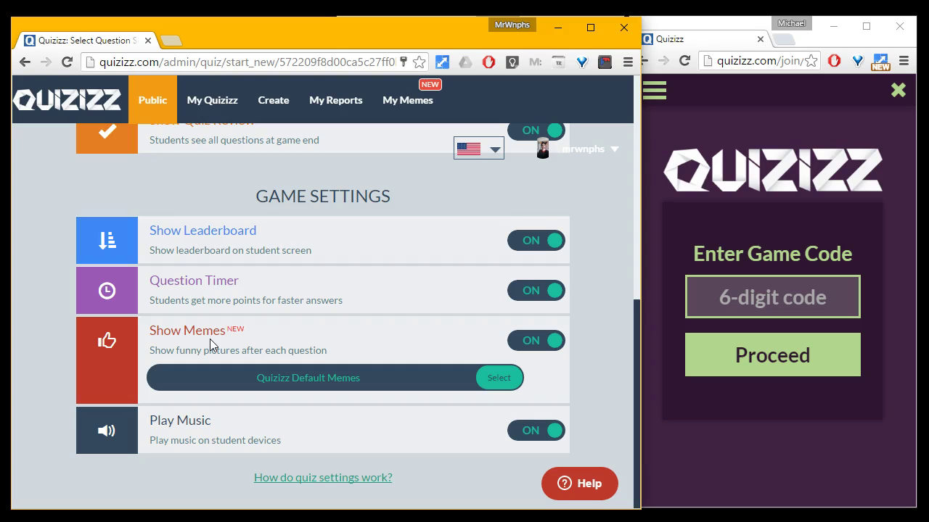
{"action": "scroll", "coordinate": [363, 294], "scroll_direction": "up", "scroll_amount": 4}
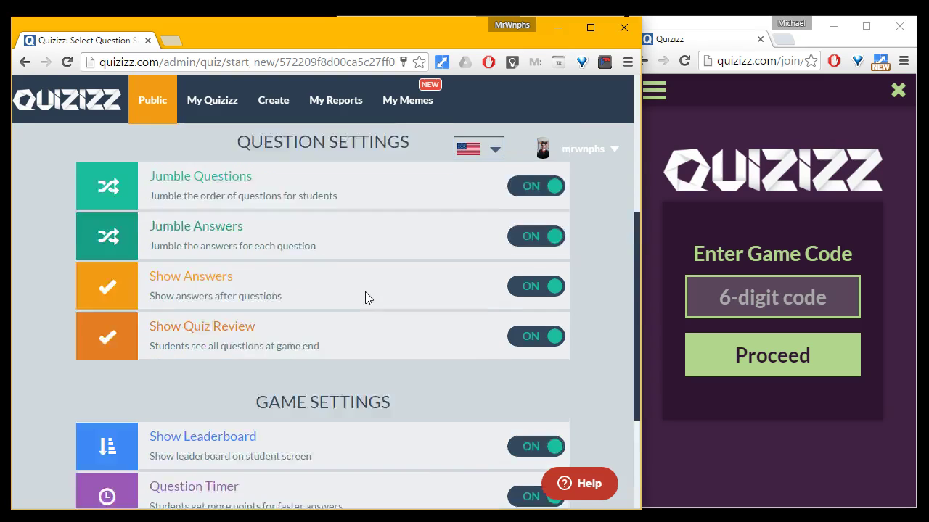
{"action": "scroll", "coordinate": [365, 292], "scroll_direction": "up", "scroll_amount": 2}
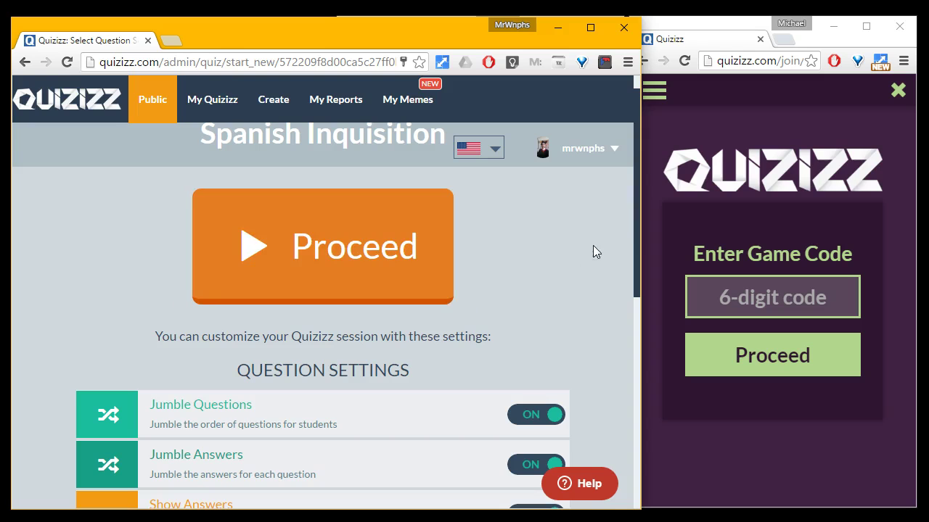
{"action": "left_click_drag", "start_coordinate": [639, 242], "coordinate": [344, 241]}
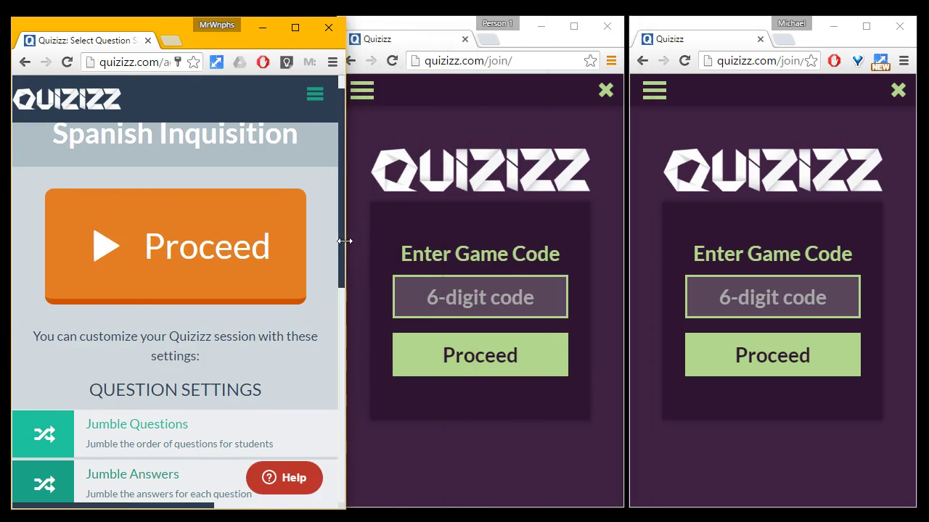
- Host the Spanish Inquisition game with join code 486200 and focus the first student's code field
{"action": "left_click", "coordinate": [186, 246]}
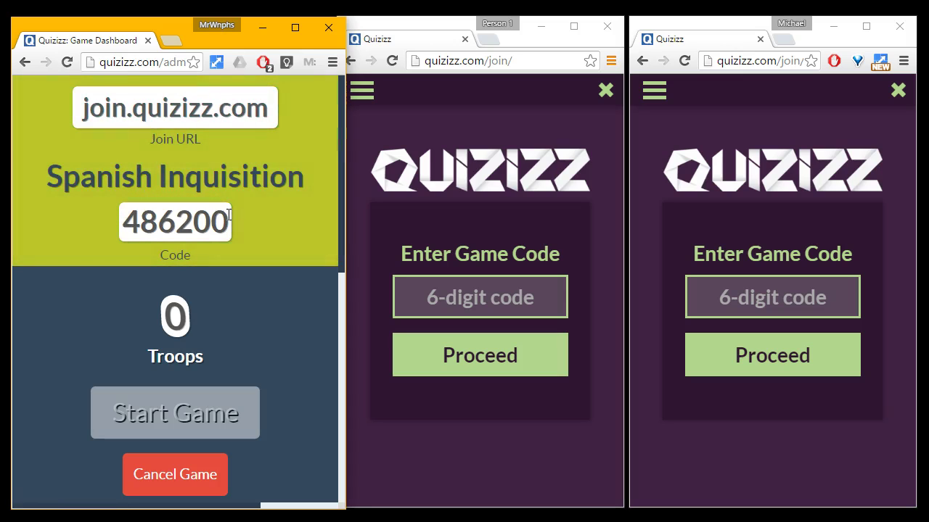
{"action": "left_click", "coordinate": [468, 283]}
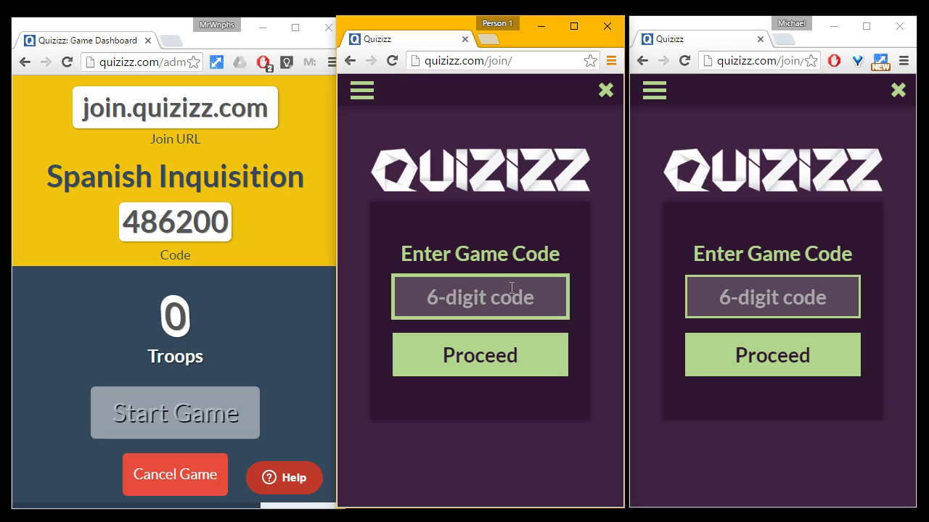
- Enter code 486200 in both students' code fields and submit the first student's
{"action": "left_click", "coordinate": [750, 293]}
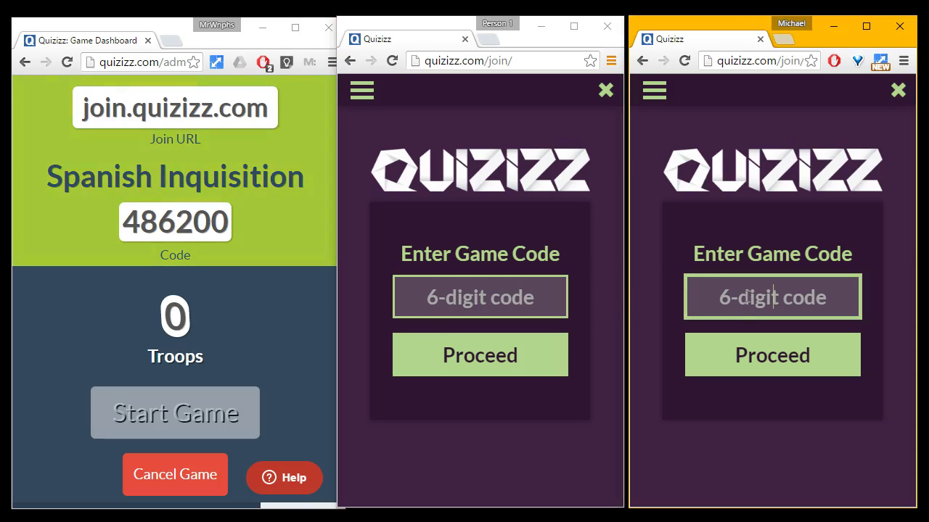
{"action": "left_click", "coordinate": [523, 294]}
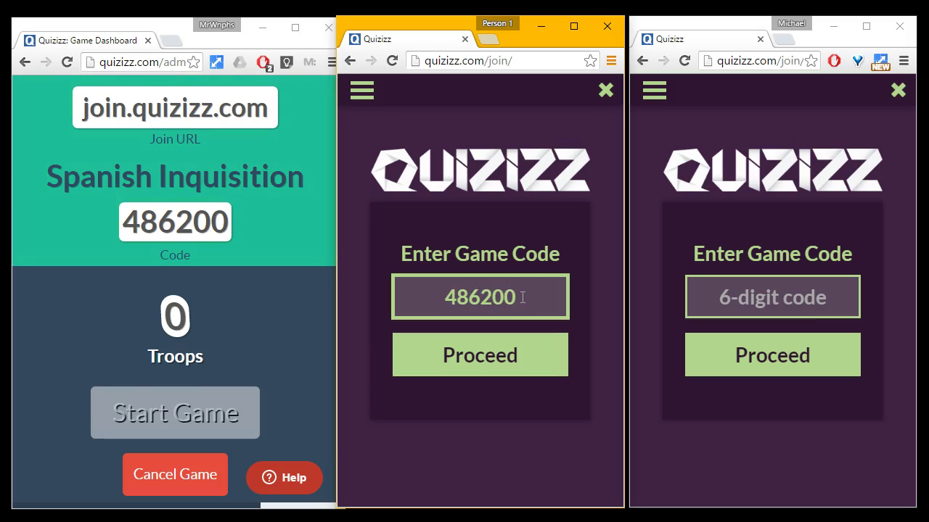
{"action": "left_click", "coordinate": [774, 298]}
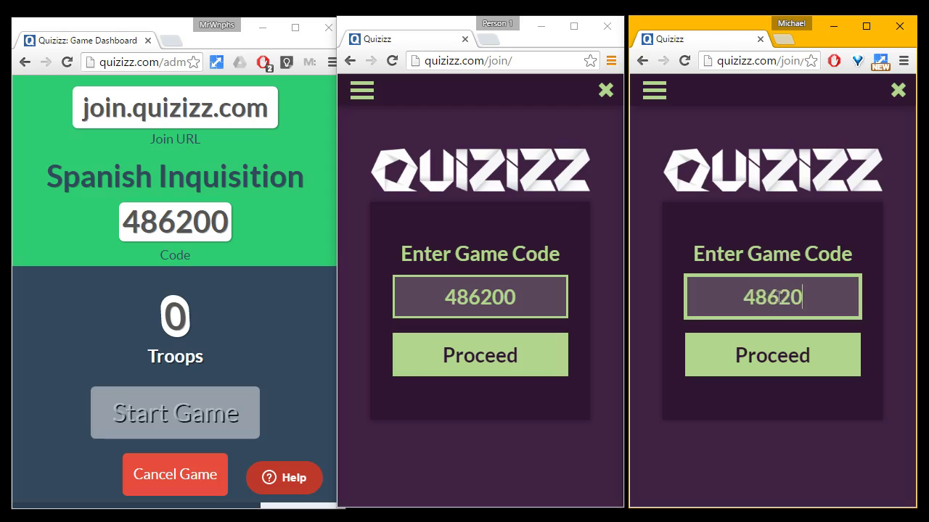
{"action": "left_click", "coordinate": [484, 351]}
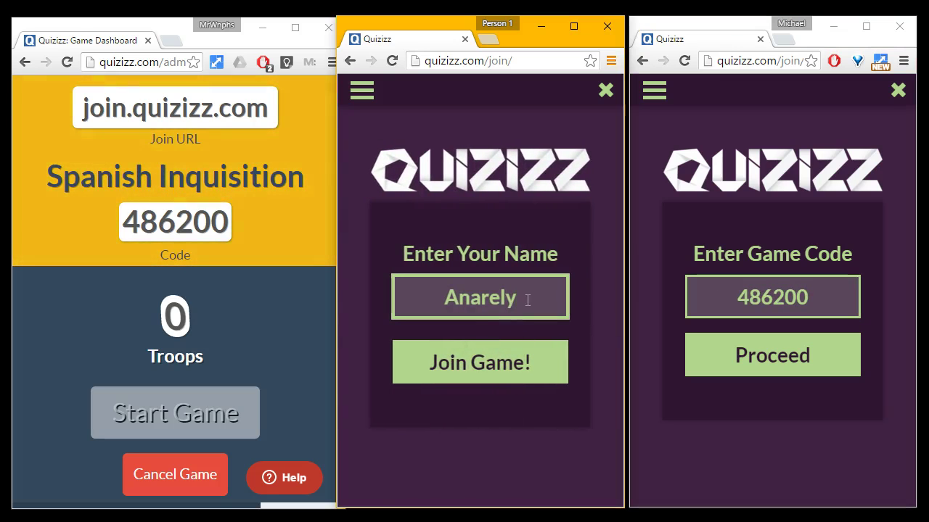
- Check the teacher dashboard, now showing 1 troop in the lobby
{"action": "left_click", "coordinate": [280, 348]}
{"action": "scroll", "coordinate": [281, 345], "scroll_direction": "down", "scroll_amount": 2}
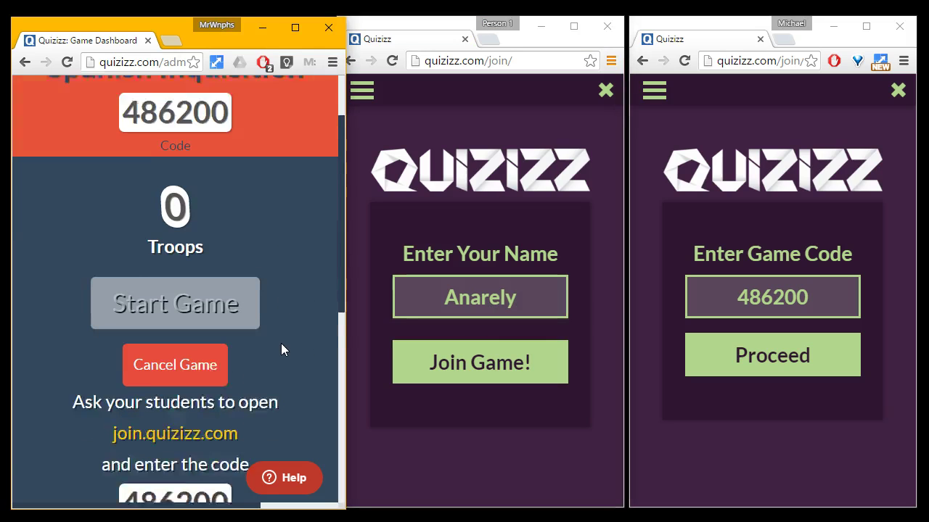
{"action": "scroll", "coordinate": [281, 350], "scroll_direction": "down", "scroll_amount": 1}
{"action": "scroll", "coordinate": [282, 344], "scroll_direction": "down", "scroll_amount": 7}
{"action": "scroll", "coordinate": [282, 344], "scroll_direction": "up", "scroll_amount": 7}
- Join the first student into the game and wait for the flaming-skull avatar
{"action": "left_click", "coordinate": [434, 385]}
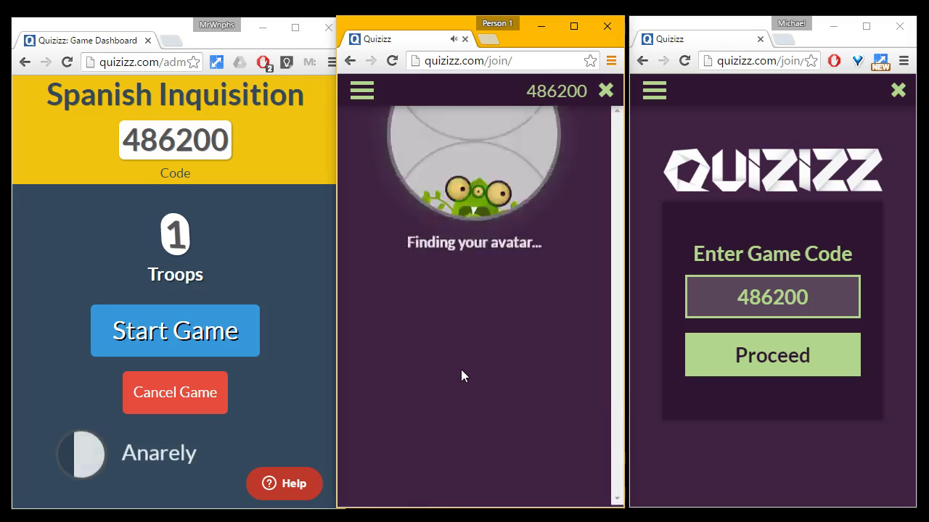
{"action": "mouse_move", "coordinate": [178, 447]}
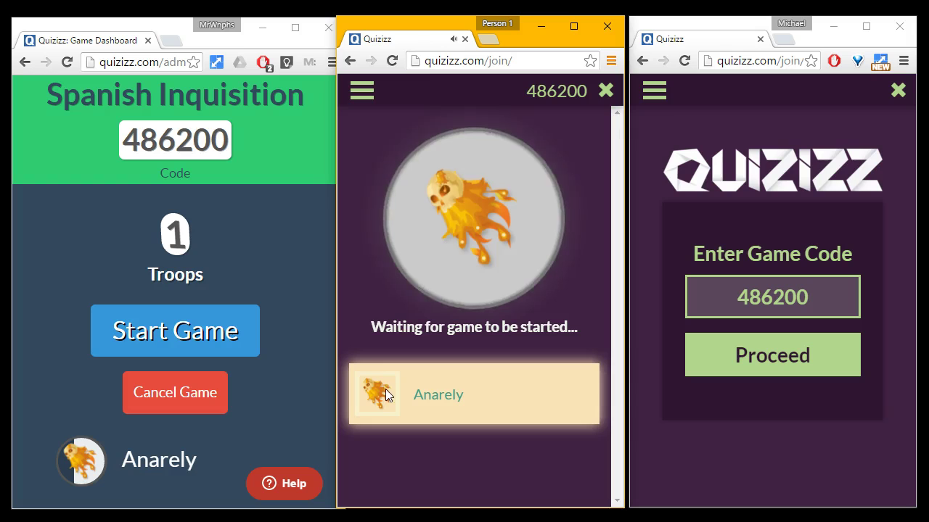
{"action": "mouse_move", "coordinate": [129, 479]}
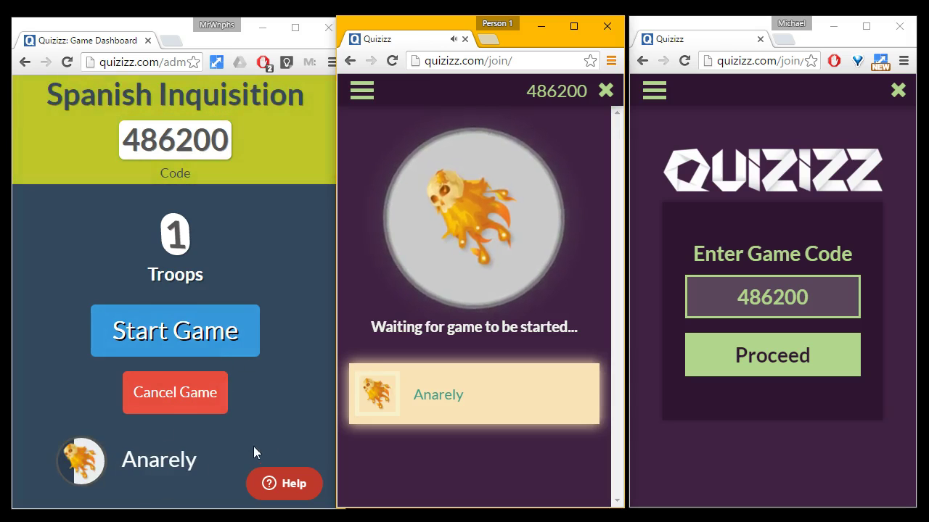
{"action": "mouse_move", "coordinate": [172, 464]}
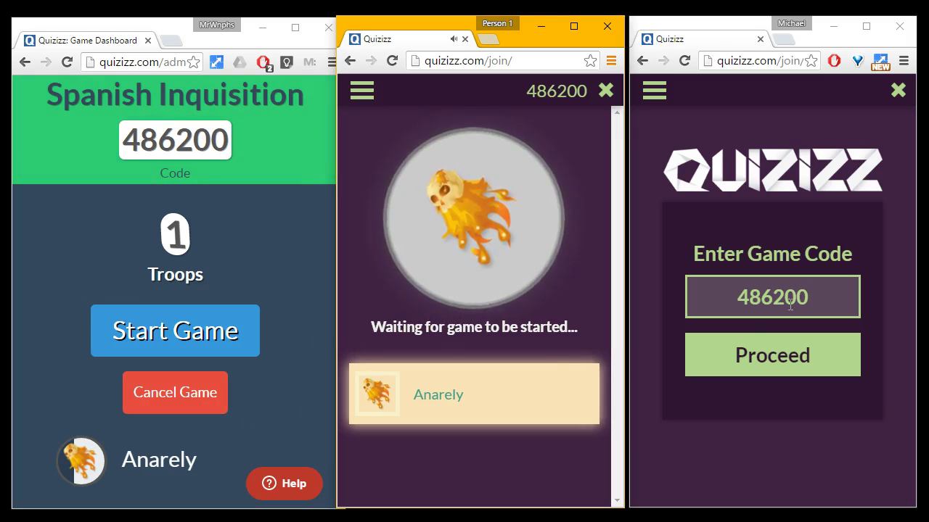
- Join the second student with code 486200 and confirm the dashboard shows 2 troops
{"action": "left_click", "coordinate": [786, 346]}
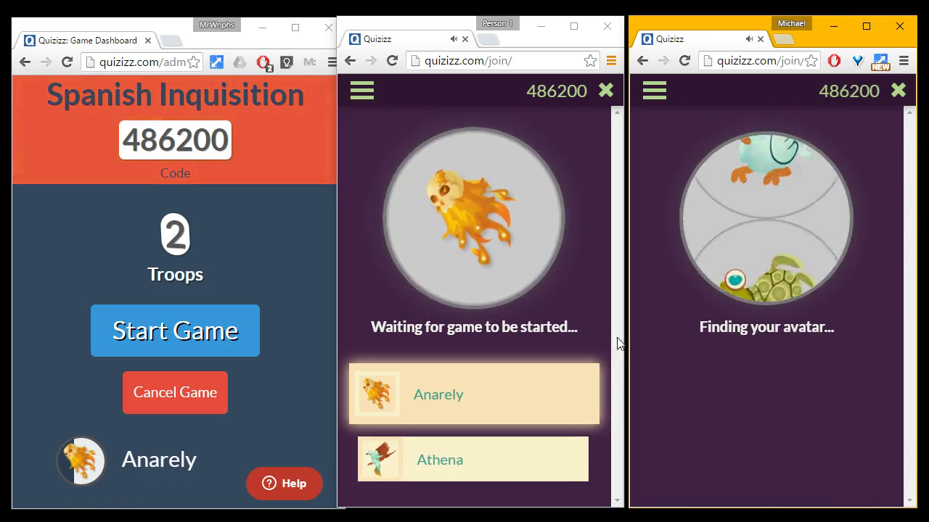
{"action": "left_click", "coordinate": [286, 325]}
{"action": "scroll", "coordinate": [268, 364], "scroll_direction": "down", "scroll_amount": 3}
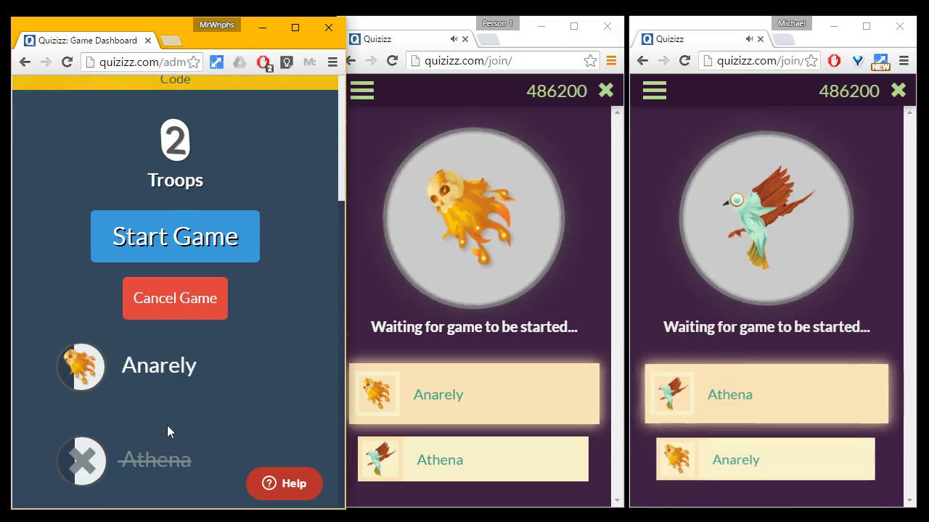
{"action": "mouse_move", "coordinate": [177, 367]}
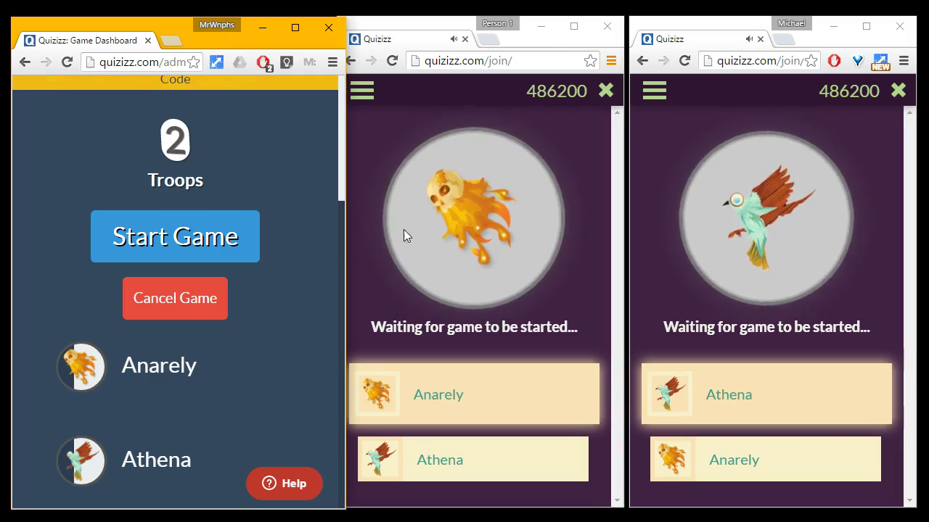
{"action": "scroll", "coordinate": [242, 231], "scroll_direction": "up", "scroll_amount": 3}
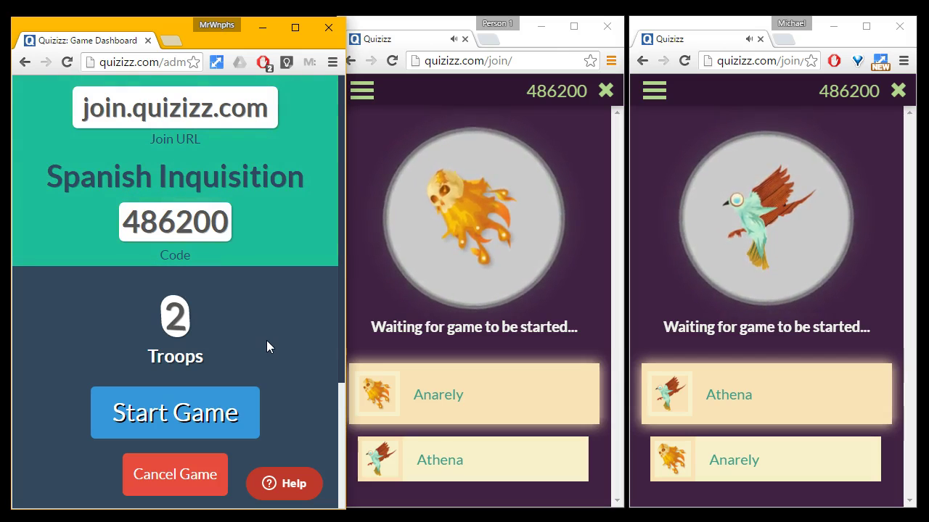
- Start the Spanish Inquisition game for both joined students from the dashboard
{"action": "scroll", "coordinate": [266, 340], "scroll_direction": "down", "scroll_amount": 2}
{"action": "mouse_move", "coordinate": [166, 385]}
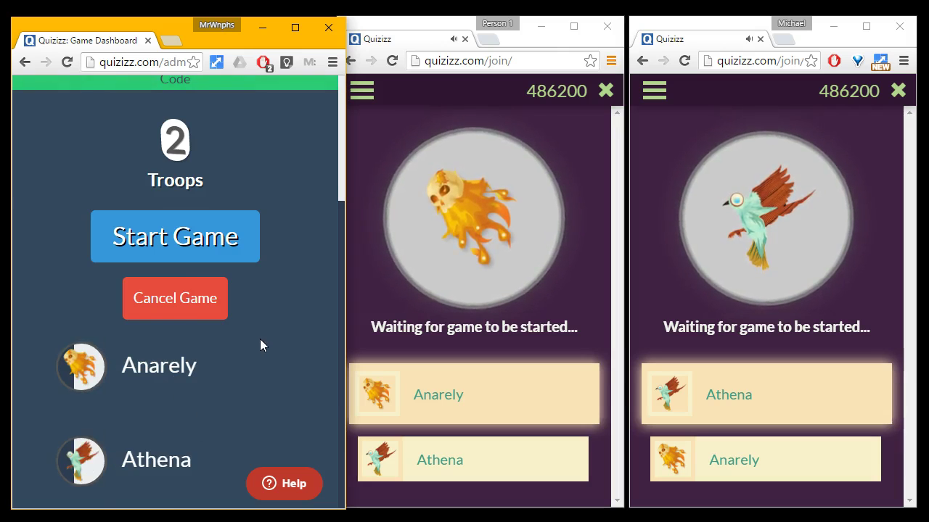
{"action": "scroll", "coordinate": [269, 345], "scroll_direction": "up", "scroll_amount": 2}
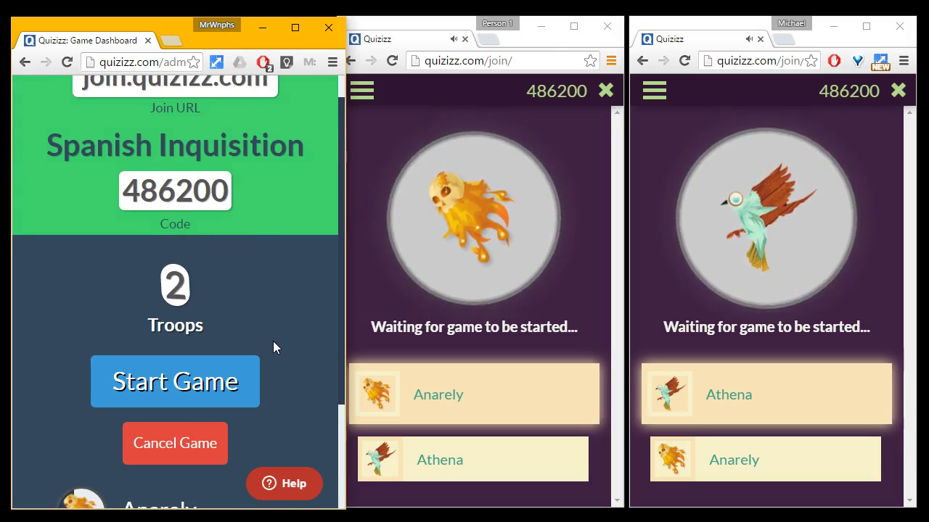
{"action": "left_click", "coordinate": [193, 385]}
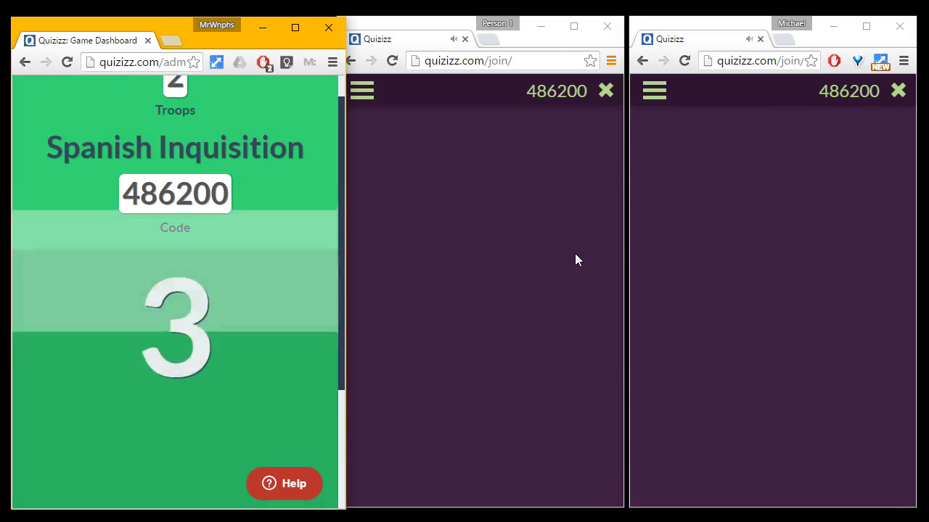
- Alternate between both student windows, each showing its own question 1 of 20
{"action": "left_click", "coordinate": [573, 260]}
{"action": "left_click", "coordinate": [680, 269]}
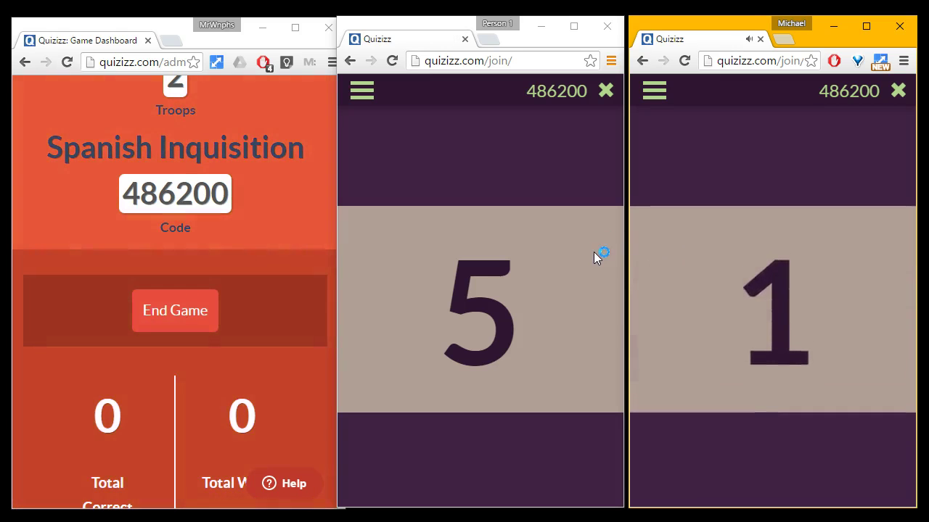
{"action": "left_click", "coordinate": [593, 252]}
{"action": "left_click", "coordinate": [677, 261]}
{"action": "left_click", "coordinate": [587, 256]}
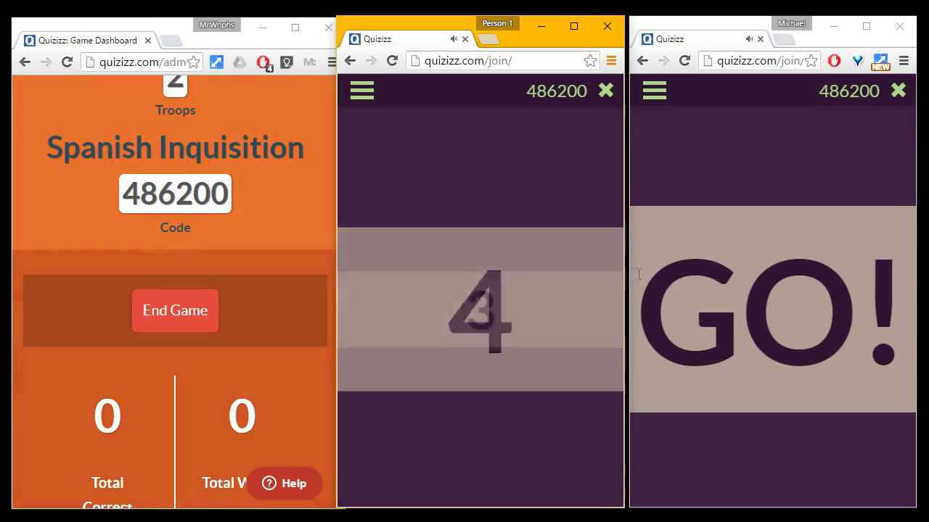
{"action": "left_click", "coordinate": [633, 253]}
{"action": "left_click", "coordinate": [592, 299]}
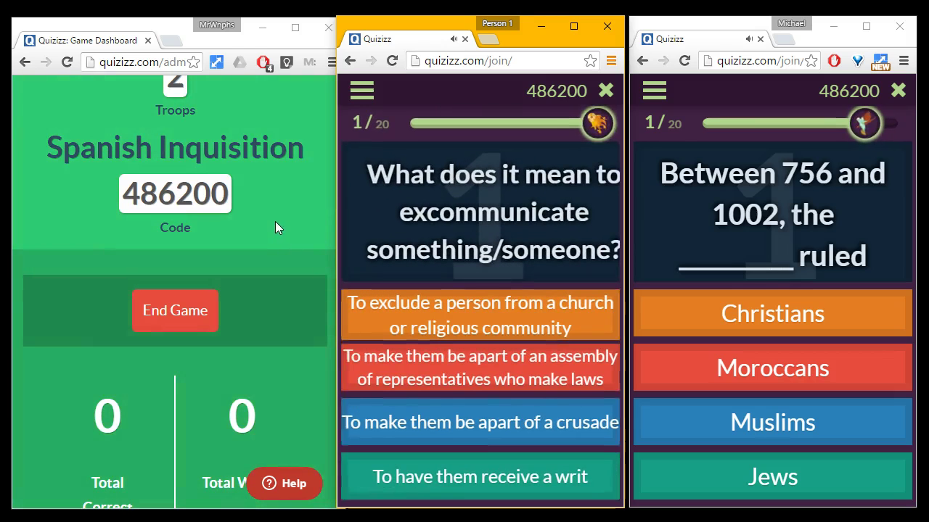
- Widen the teacher dashboard to read per-question results, then narrow it to uncover the first student
{"action": "left_click", "coordinate": [275, 225]}
{"action": "scroll", "coordinate": [258, 240], "scroll_direction": "down", "scroll_amount": 4}
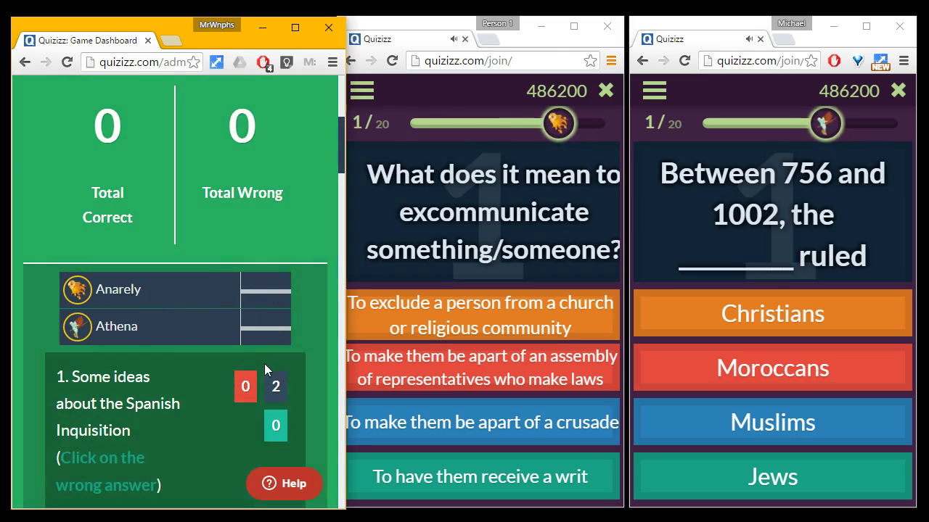
{"action": "left_click_drag", "start_coordinate": [345, 280], "coordinate": [690, 281]}
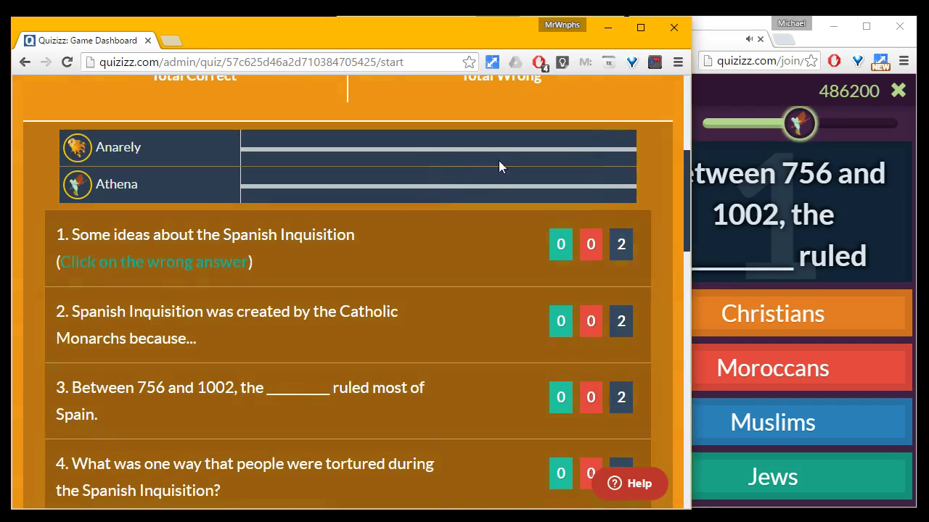
{"action": "left_click_drag", "start_coordinate": [690, 146], "coordinate": [332, 178]}
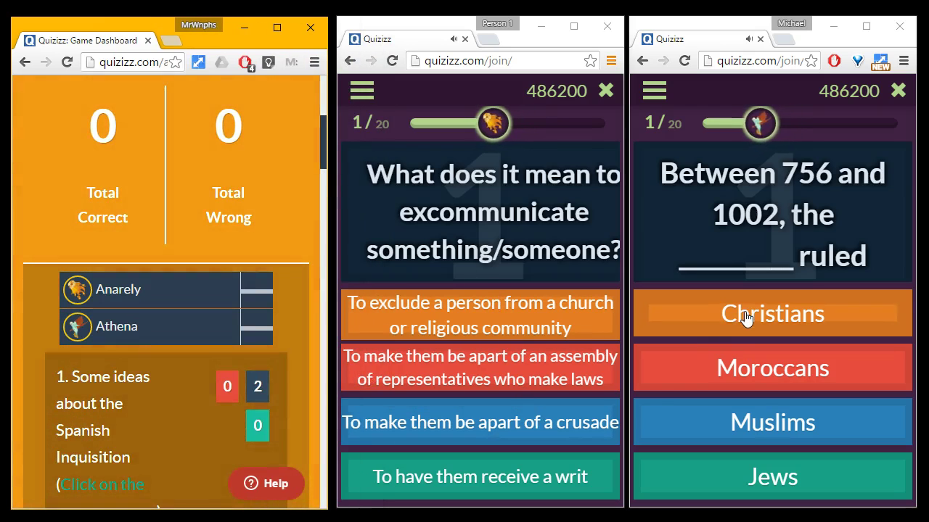
- Answer question 1 with the church-exclusion meaning for one student and Moroccans for the other
{"action": "left_click", "coordinate": [520, 326]}
{"action": "left_click", "coordinate": [752, 384]}
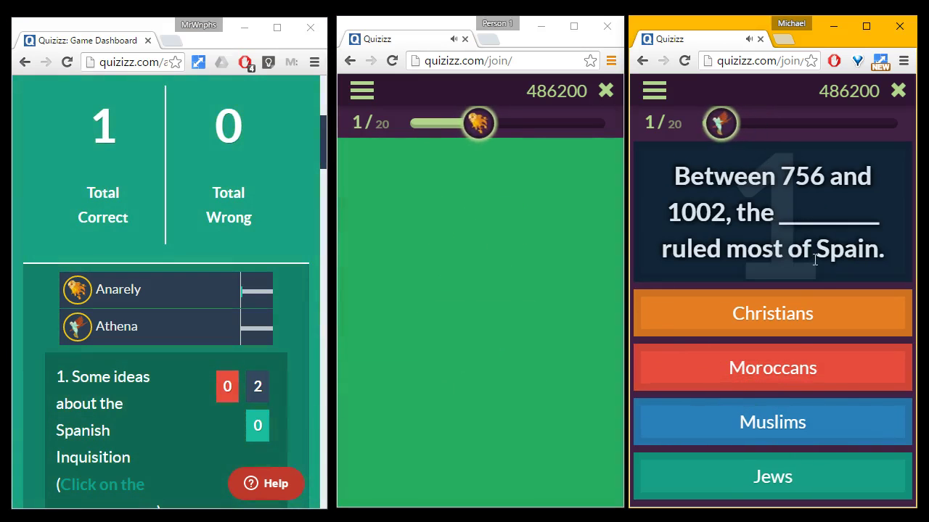
{"action": "left_click", "coordinate": [785, 369]}
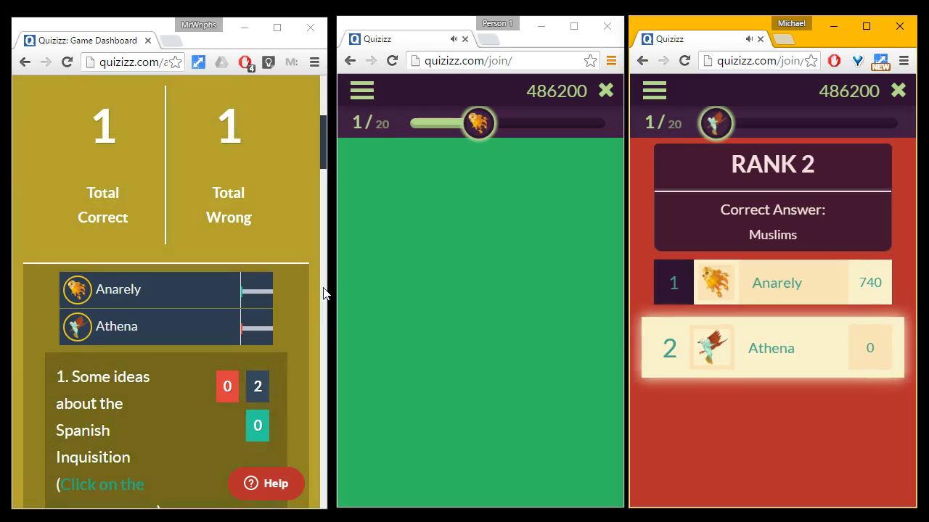
{"action": "left_click_drag", "start_coordinate": [327, 288], "coordinate": [682, 289]}
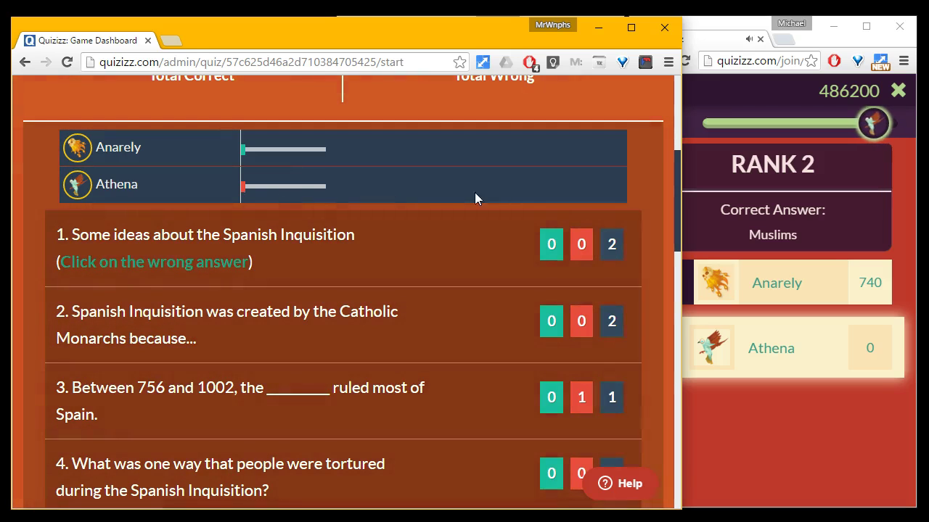
{"action": "left_click_drag", "start_coordinate": [681, 182], "coordinate": [335, 206]}
{"action": "left_click", "coordinate": [545, 225]}
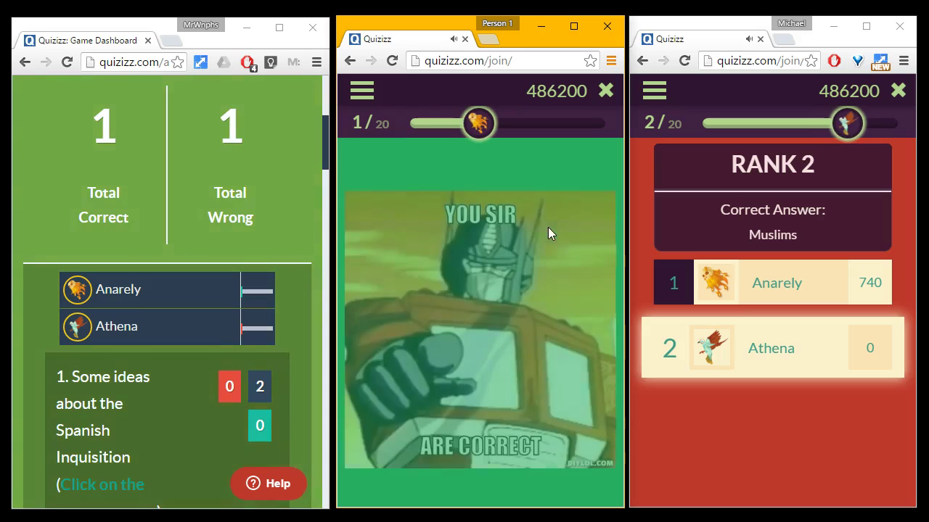
- Answer with fiery sermons for the first student and Reconquista for the second
{"action": "left_click", "coordinate": [701, 399]}
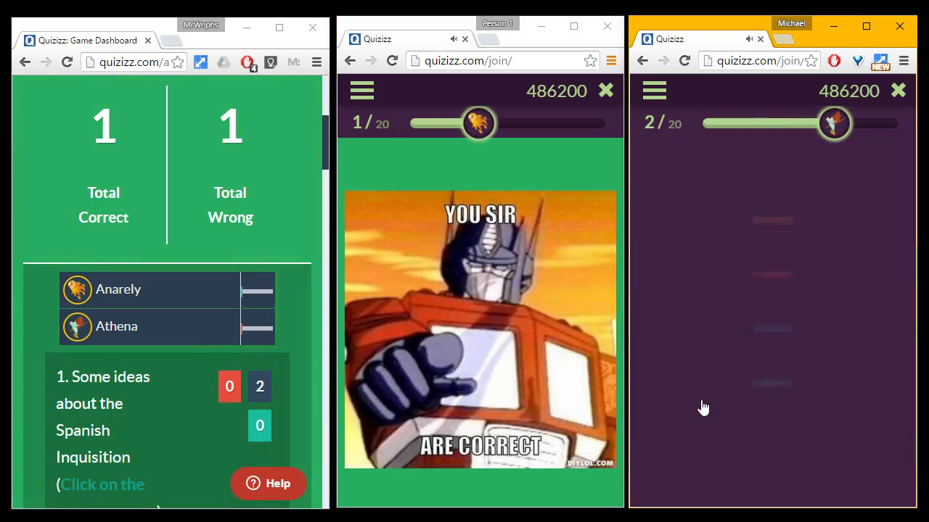
{"action": "left_click", "coordinate": [577, 171]}
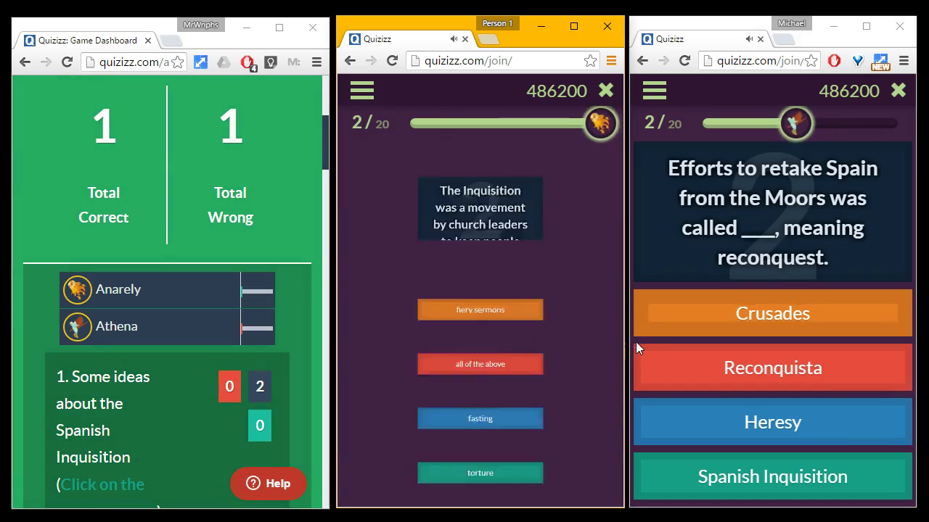
{"action": "left_click", "coordinate": [488, 317]}
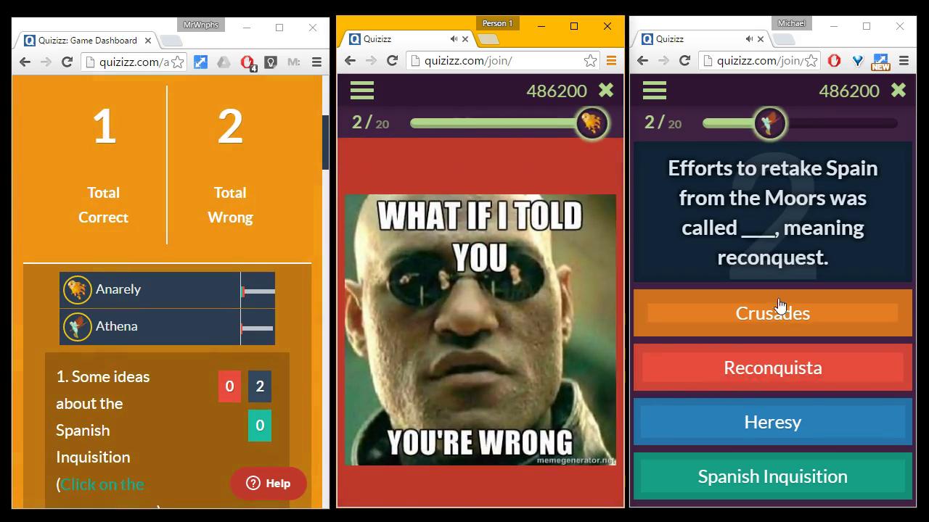
{"action": "left_click", "coordinate": [788, 373]}
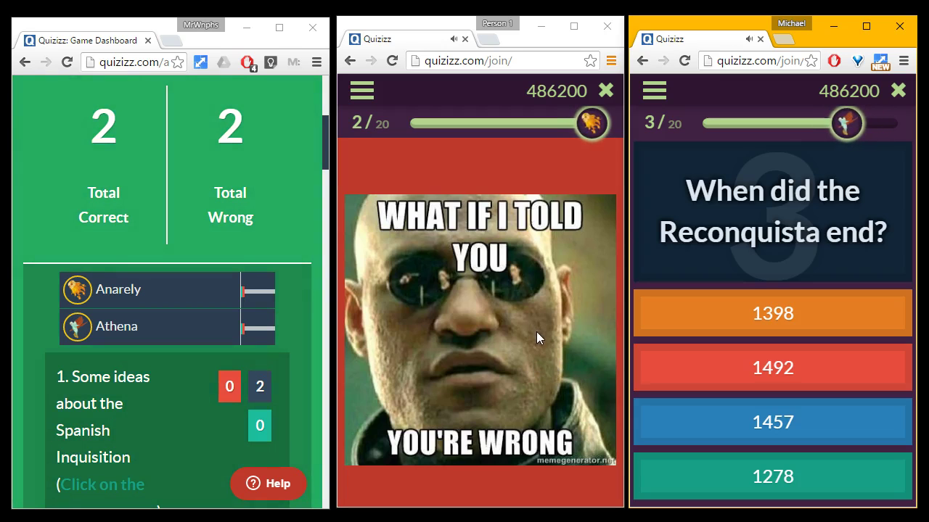
- Answer the next questions with 1398 and 'The effort to take Gaul.' so both reach question 4
{"action": "left_click", "coordinate": [588, 166]}
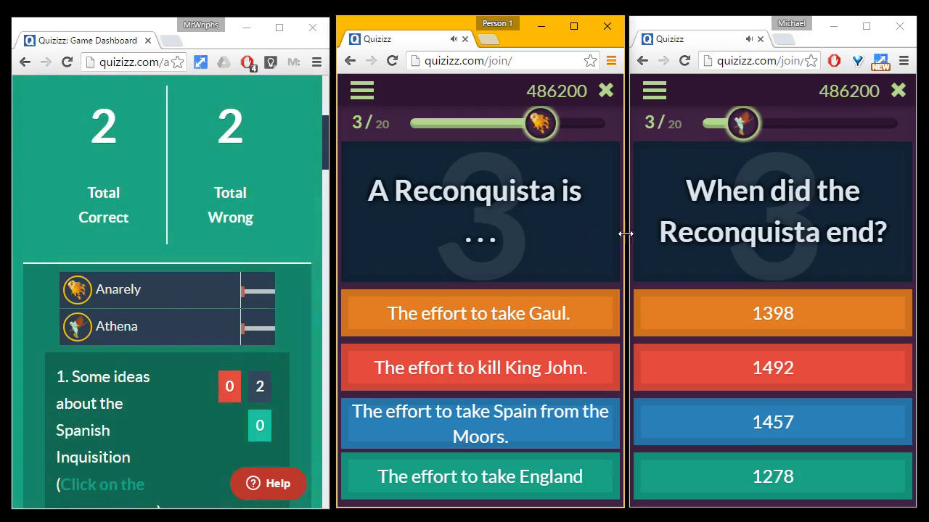
{"action": "left_click", "coordinate": [759, 311]}
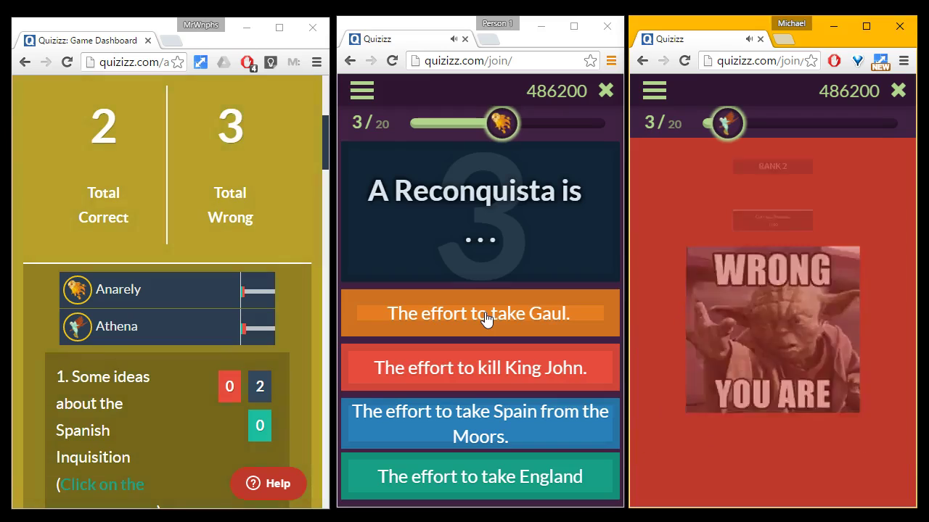
{"action": "left_click", "coordinate": [485, 317]}
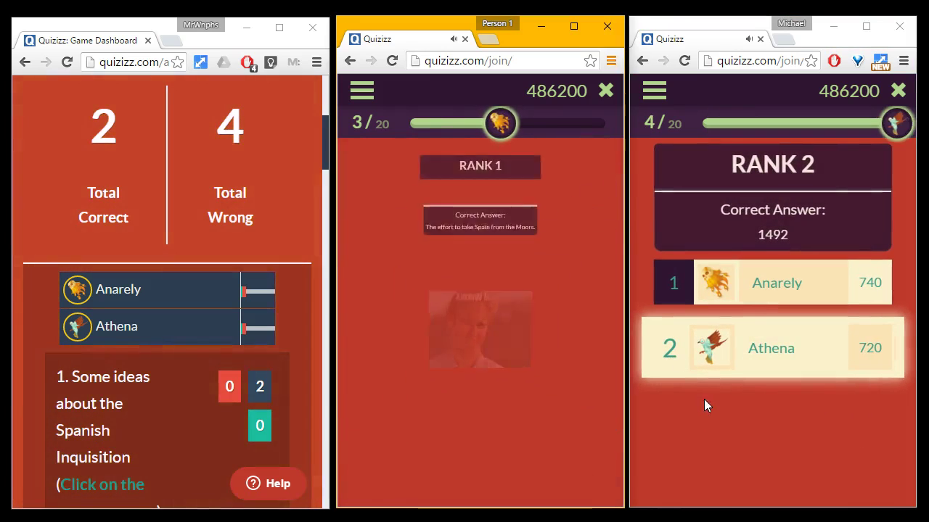
{"action": "left_click", "coordinate": [706, 411]}
{"action": "left_click", "coordinate": [583, 426]}
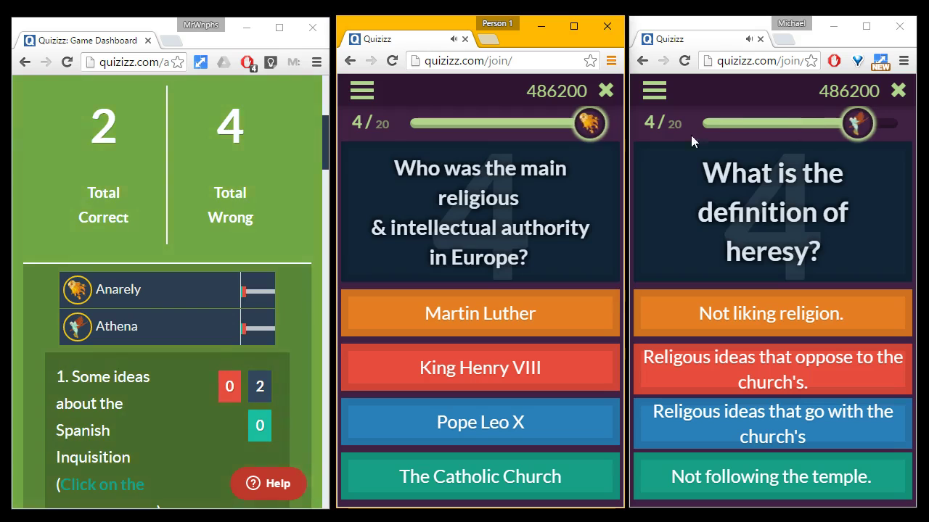
- Resize the first player's window and widen the teacher dashboard to check the tally
{"action": "left_click_drag", "start_coordinate": [331, 336], "coordinate": [332, 305]}
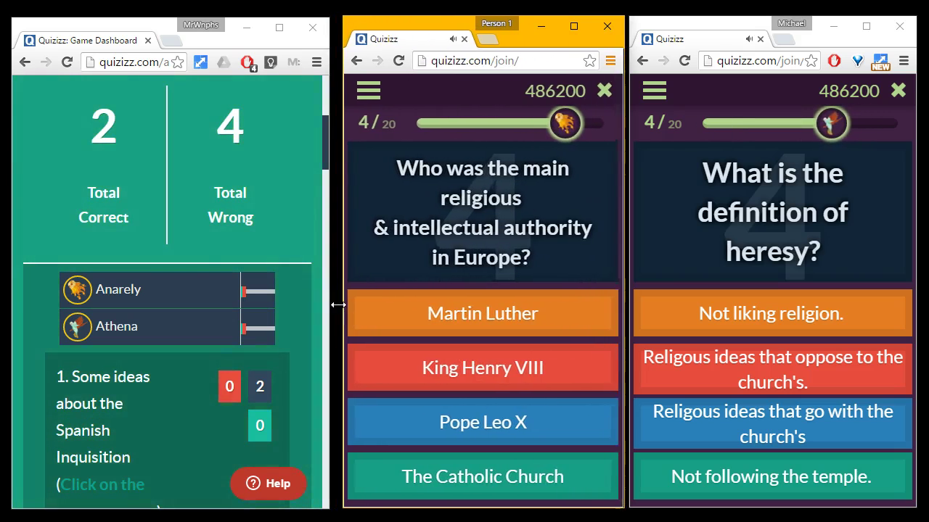
{"action": "left_click", "coordinate": [329, 304]}
{"action": "scroll", "coordinate": [329, 305], "scroll_direction": "down", "scroll_amount": 5}
{"action": "scroll", "coordinate": [259, 304], "scroll_direction": "up", "scroll_amount": 5}
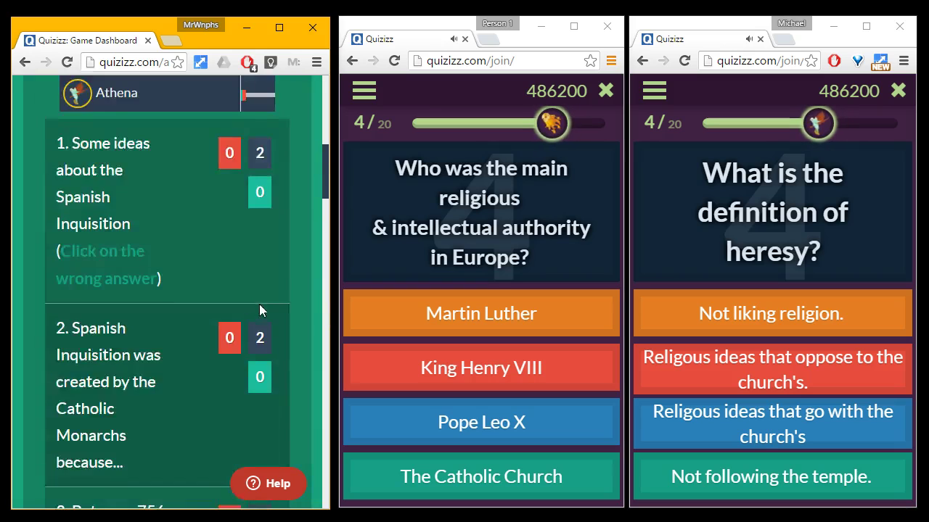
{"action": "left_click_drag", "start_coordinate": [329, 274], "coordinate": [734, 272]}
{"action": "scroll", "coordinate": [668, 279], "scroll_direction": "up", "scroll_amount": 2}
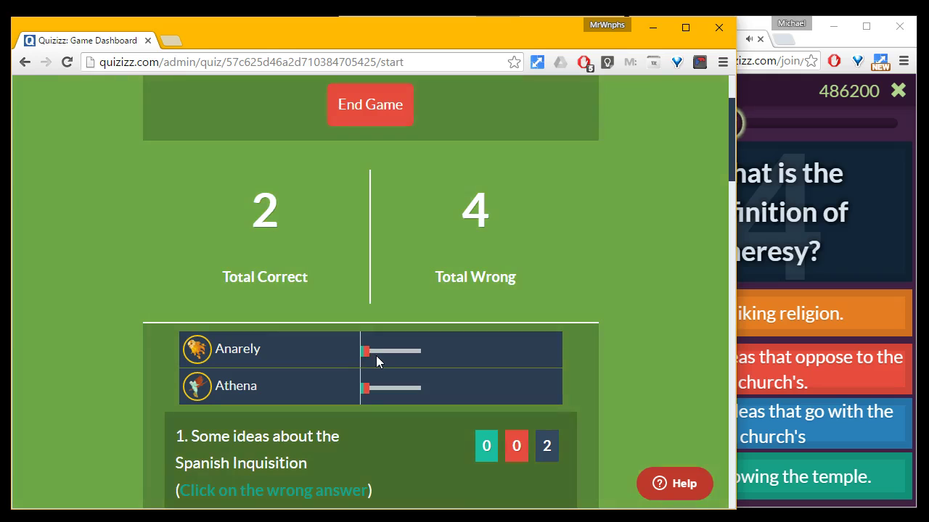
- Shrink the dashboard and answer the authority question with Martin Luther
{"action": "left_click_drag", "start_coordinate": [733, 305], "coordinate": [335, 308]}
{"action": "left_click", "coordinate": [481, 317]}
{"action": "left_click", "coordinate": [721, 327]}
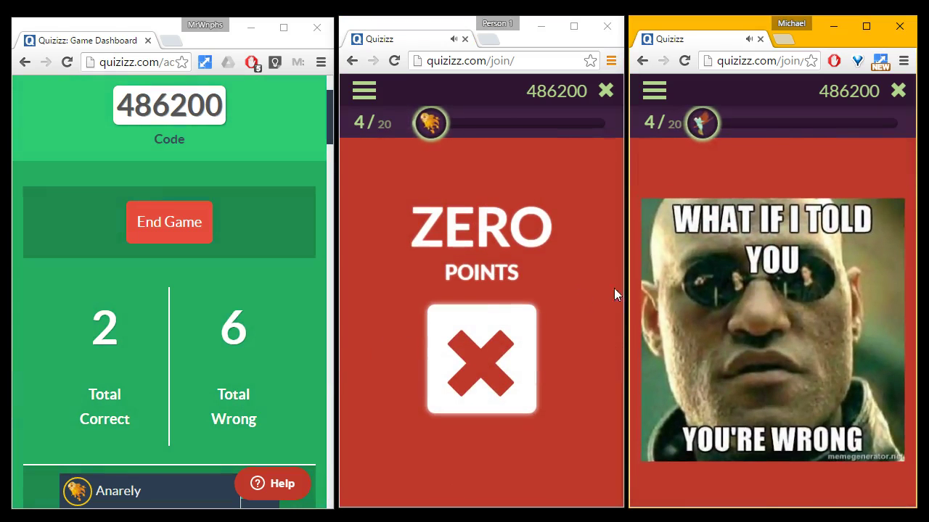
- Answer the second player's heresy-definition question and check the teacher dashboard
{"action": "left_click", "coordinate": [609, 296]}
{"action": "left_click", "coordinate": [681, 174]}
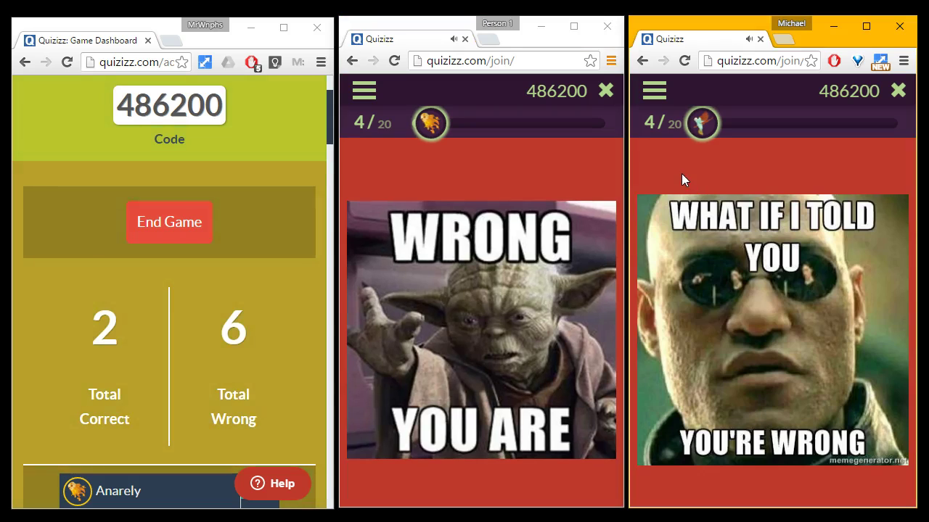
{"action": "left_click", "coordinate": [579, 197]}
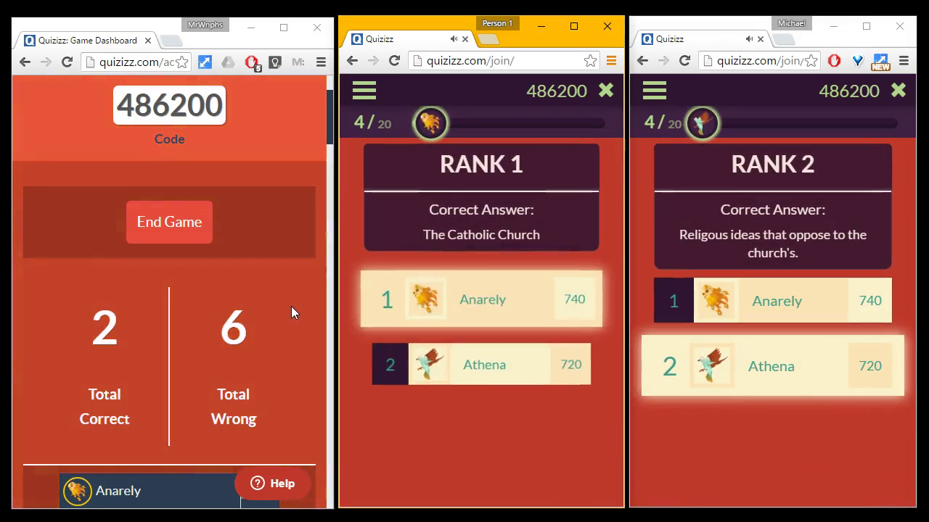
{"action": "left_click", "coordinate": [292, 305]}
{"action": "scroll", "coordinate": [294, 299], "scroll_direction": "down", "scroll_amount": 7}
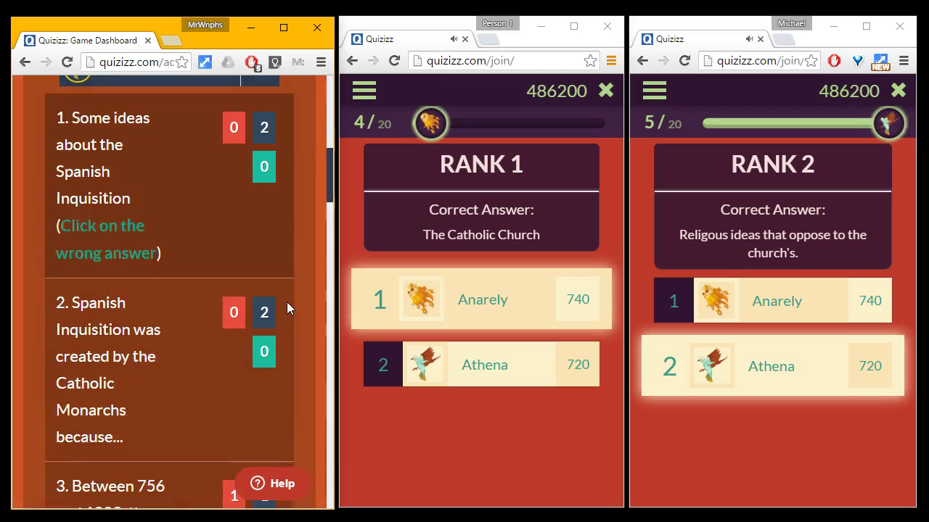
- Answer question 5 with 'Reconquest' and 'Reconquista', then scroll the dashboard up to End Game
{"action": "left_click", "coordinate": [607, 398]}
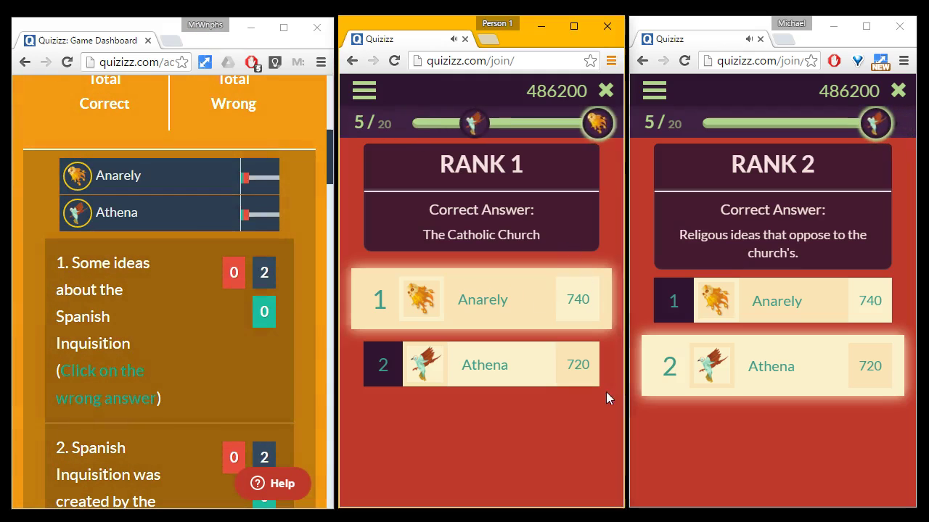
{"action": "left_click", "coordinate": [659, 430]}
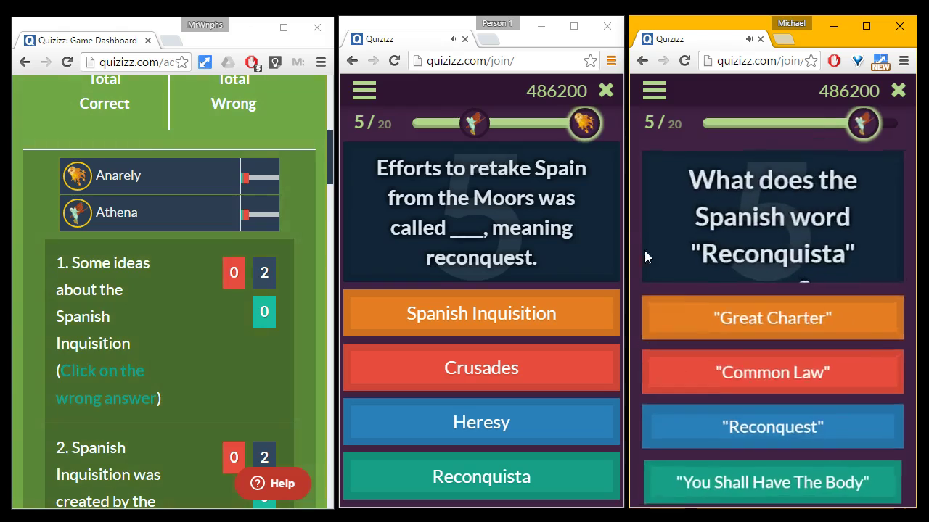
{"action": "left_click", "coordinate": [803, 422]}
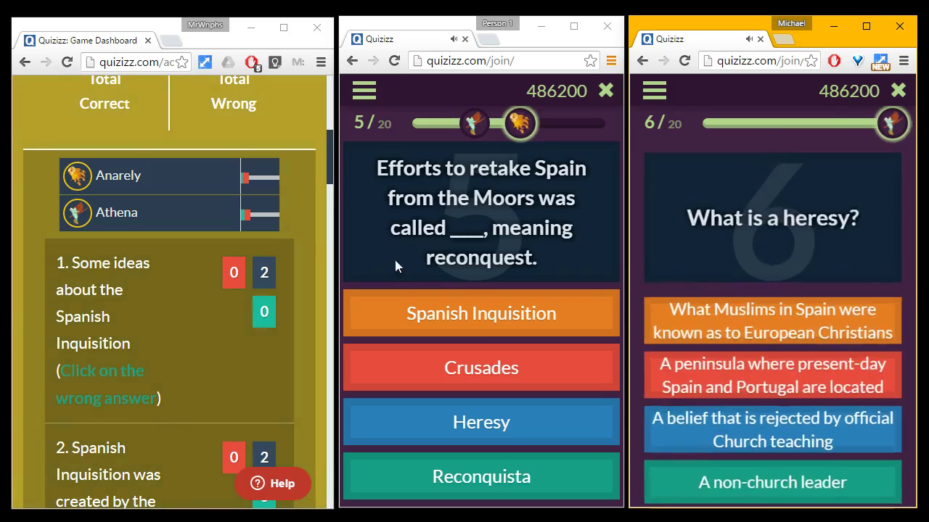
{"action": "left_click", "coordinate": [490, 476]}
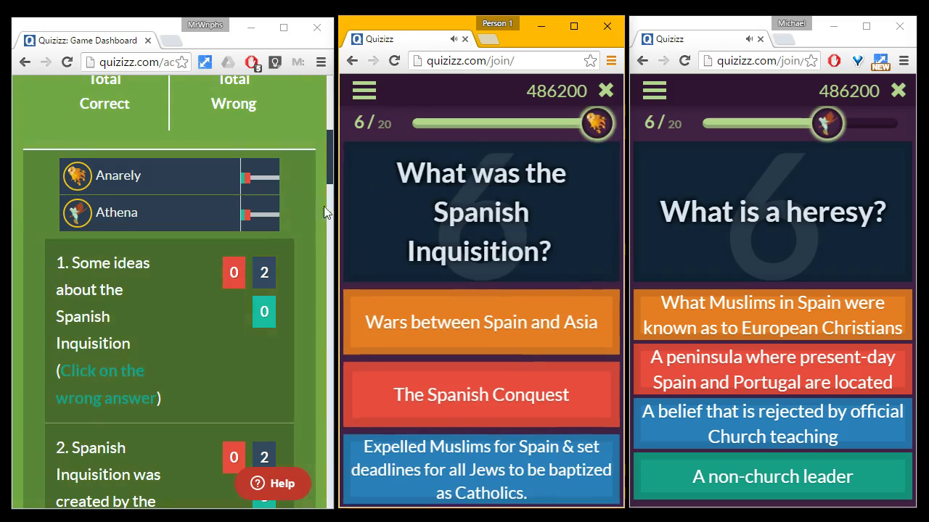
{"action": "left_click", "coordinate": [285, 127]}
{"action": "scroll", "coordinate": [280, 217], "scroll_direction": "up", "scroll_amount": 4}
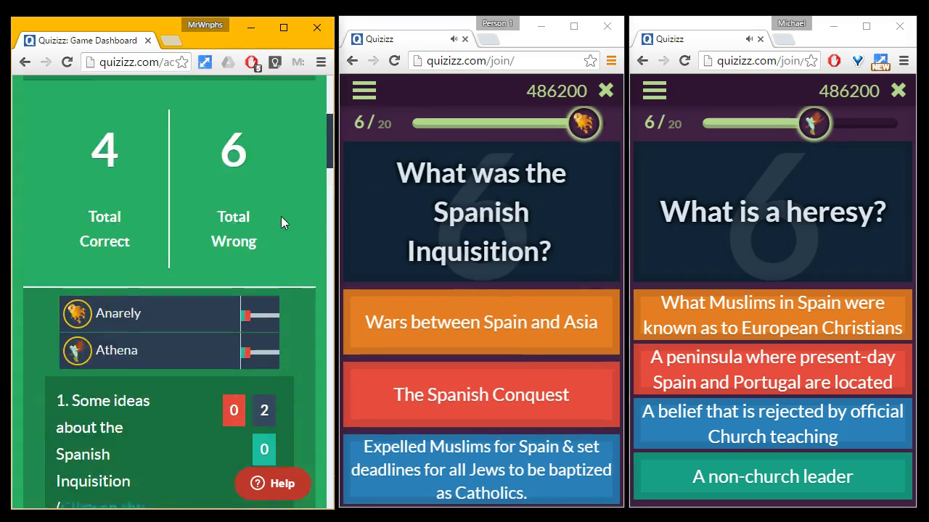
{"action": "scroll", "coordinate": [281, 216], "scroll_direction": "up", "scroll_amount": 2}
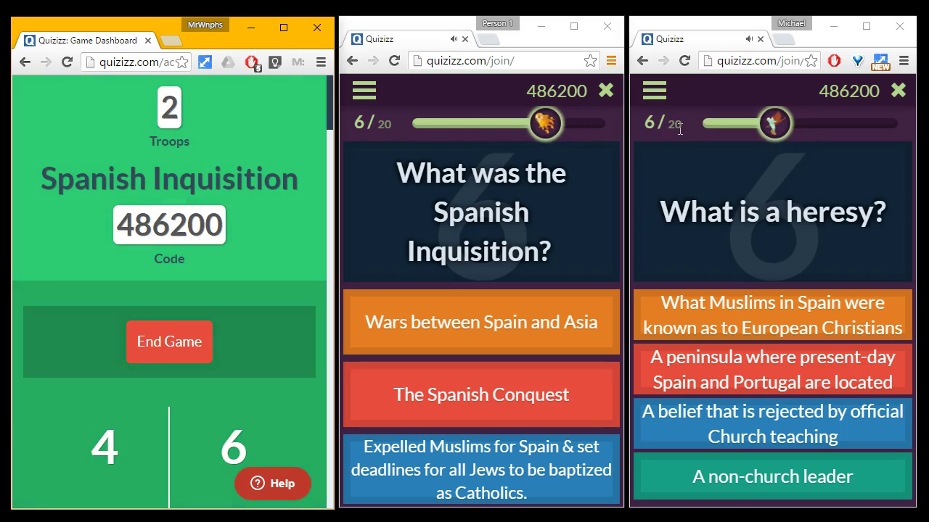
- End the live game and confirm it, with a last answer 'Wars between Spain and Asia'
{"action": "left_click", "coordinate": [170, 355]}
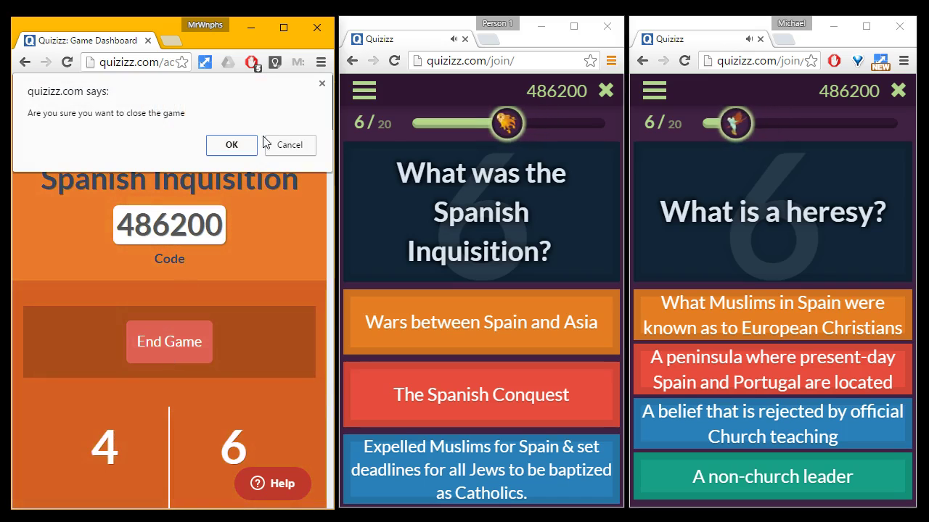
{"action": "left_click", "coordinate": [232, 145]}
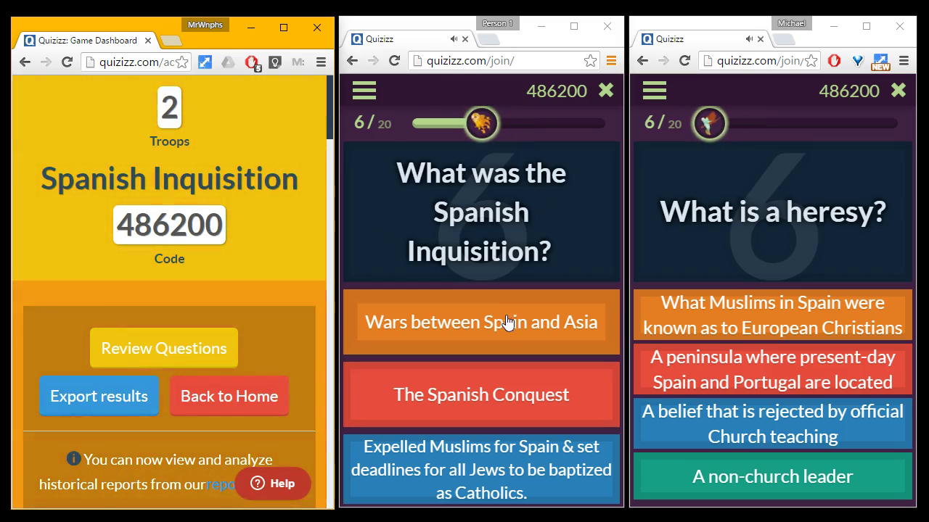
{"action": "left_click", "coordinate": [507, 326]}
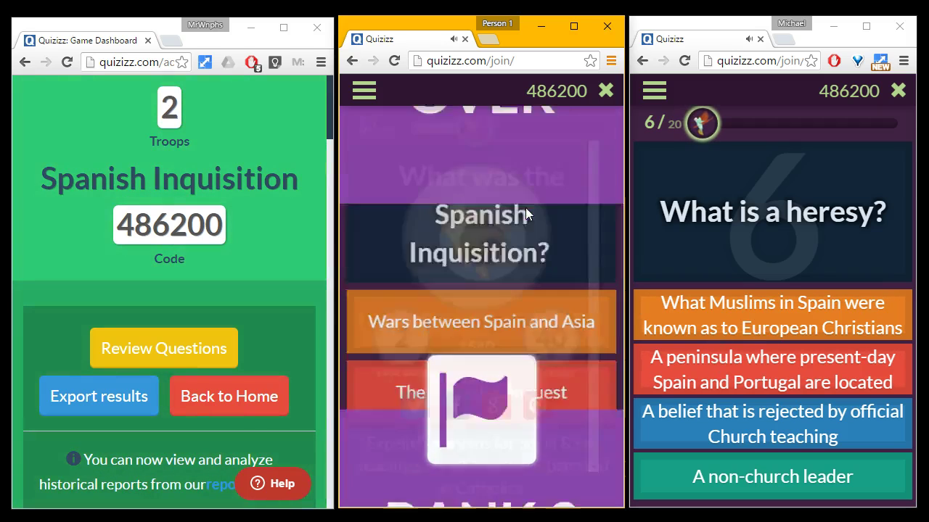
{"action": "left_click", "coordinate": [718, 327]}
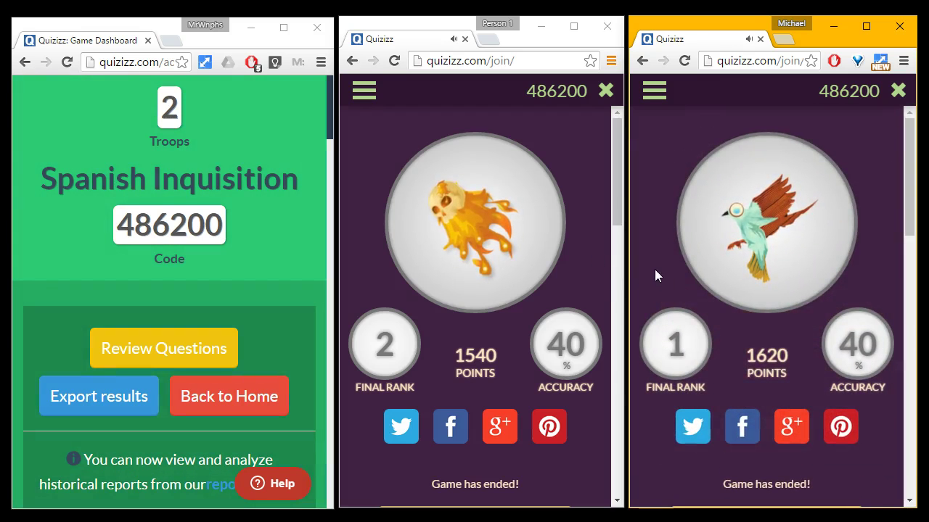
- Scroll through the first player's REVIEW list of answered questions
{"action": "left_click", "coordinate": [590, 262]}
{"action": "scroll", "coordinate": [571, 269], "scroll_direction": "down", "scroll_amount": 4}
{"action": "scroll", "coordinate": [571, 277], "scroll_direction": "down", "scroll_amount": 9}
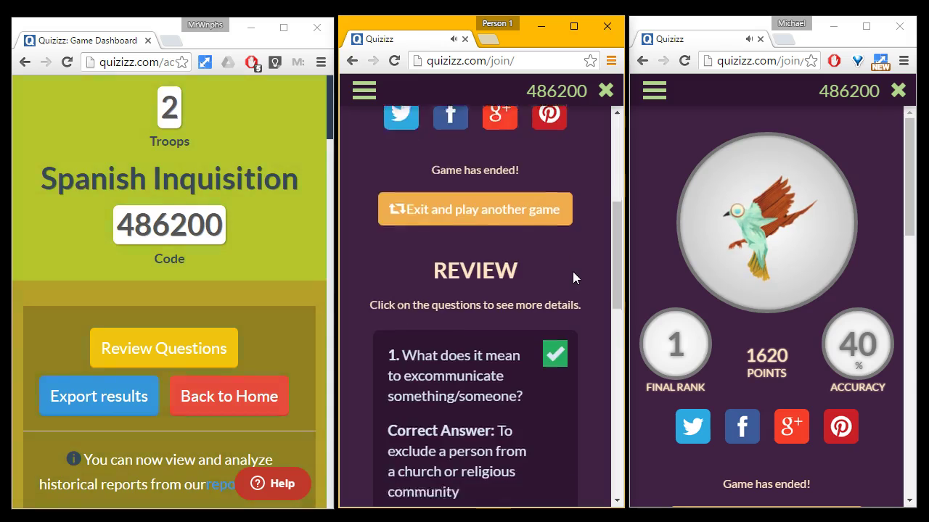
{"action": "scroll", "coordinate": [577, 286], "scroll_direction": "down", "scroll_amount": 3}
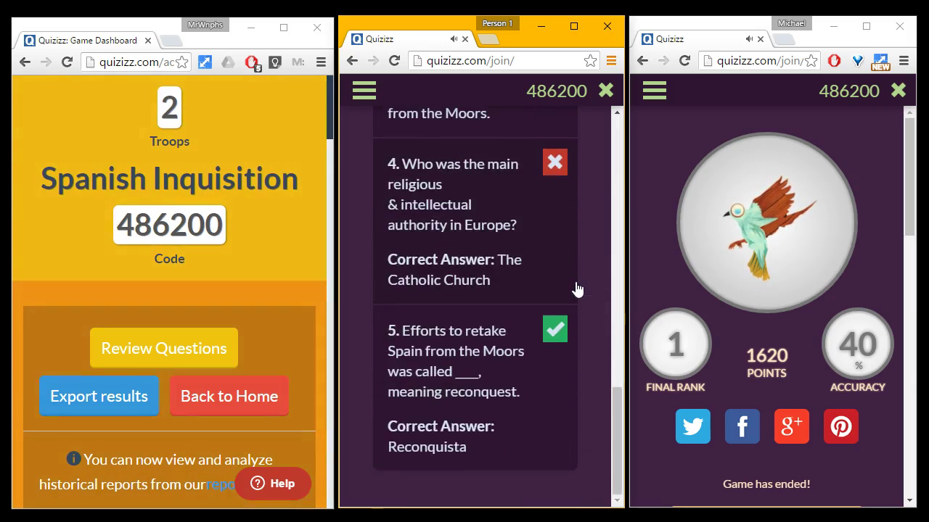
{"action": "scroll", "coordinate": [577, 288], "scroll_direction": "up", "scroll_amount": 6}
{"action": "scroll", "coordinate": [578, 288], "scroll_direction": "up", "scroll_amount": 2}
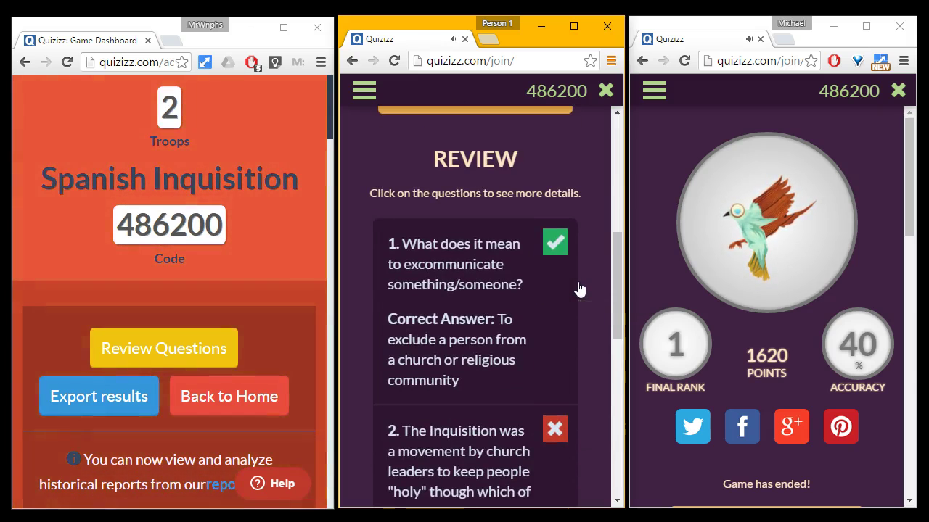
{"action": "scroll", "coordinate": [571, 286], "scroll_direction": "down", "scroll_amount": 2}
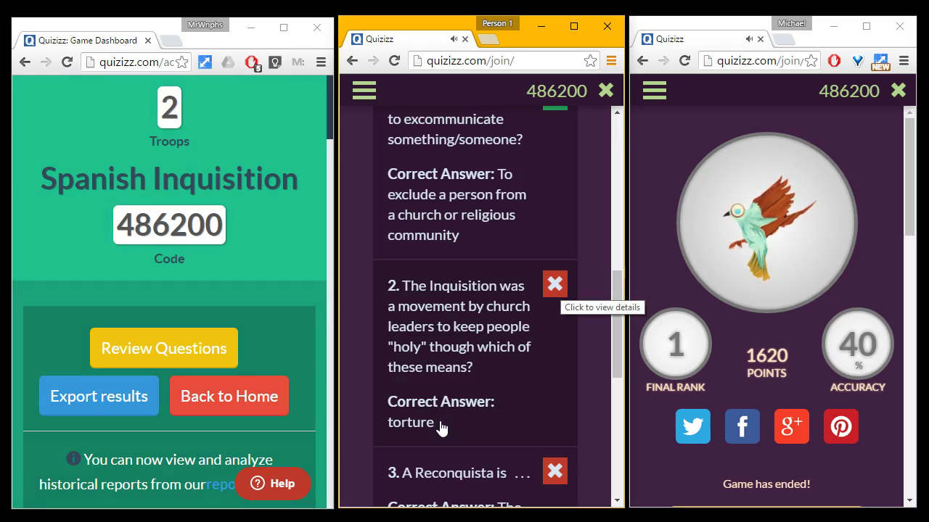
{"action": "scroll", "coordinate": [791, 265], "scroll_direction": "down", "scroll_amount": 8}
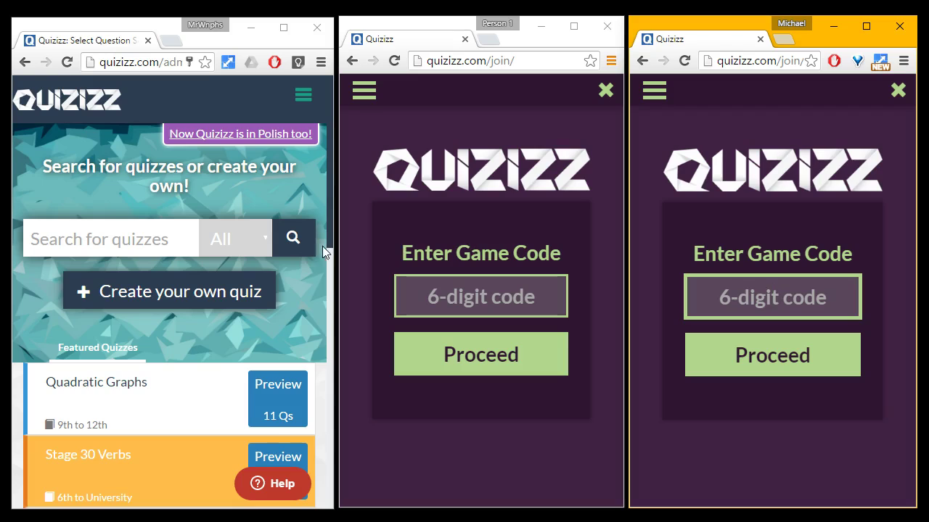
- Bring the teacher's browser window to the front
{"action": "left_click", "coordinate": [307, 294]}
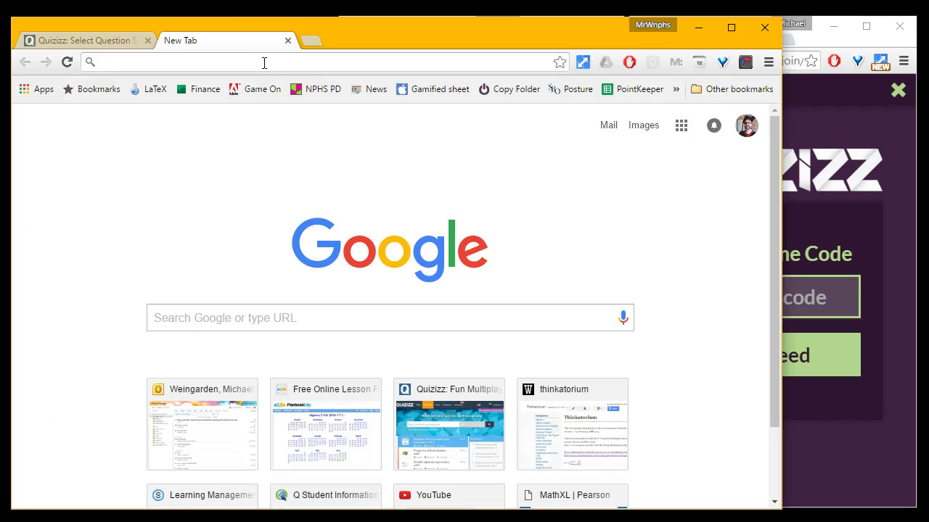
- Open the Thinkatorium site from the 'think' address suggestion and go to its For teachers page
{"action": "type", "text": "think"}
{"action": "key", "text": "Return"}
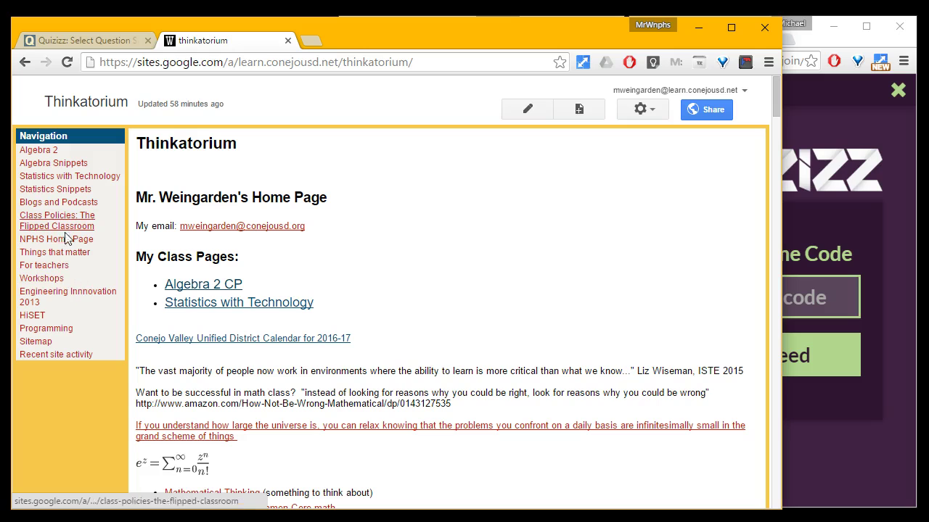
{"action": "left_click", "coordinate": [55, 267]}
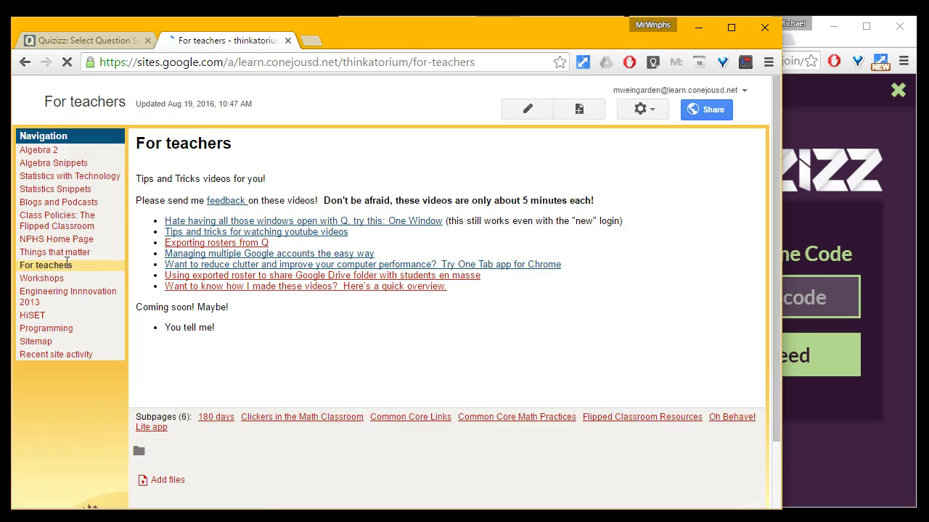